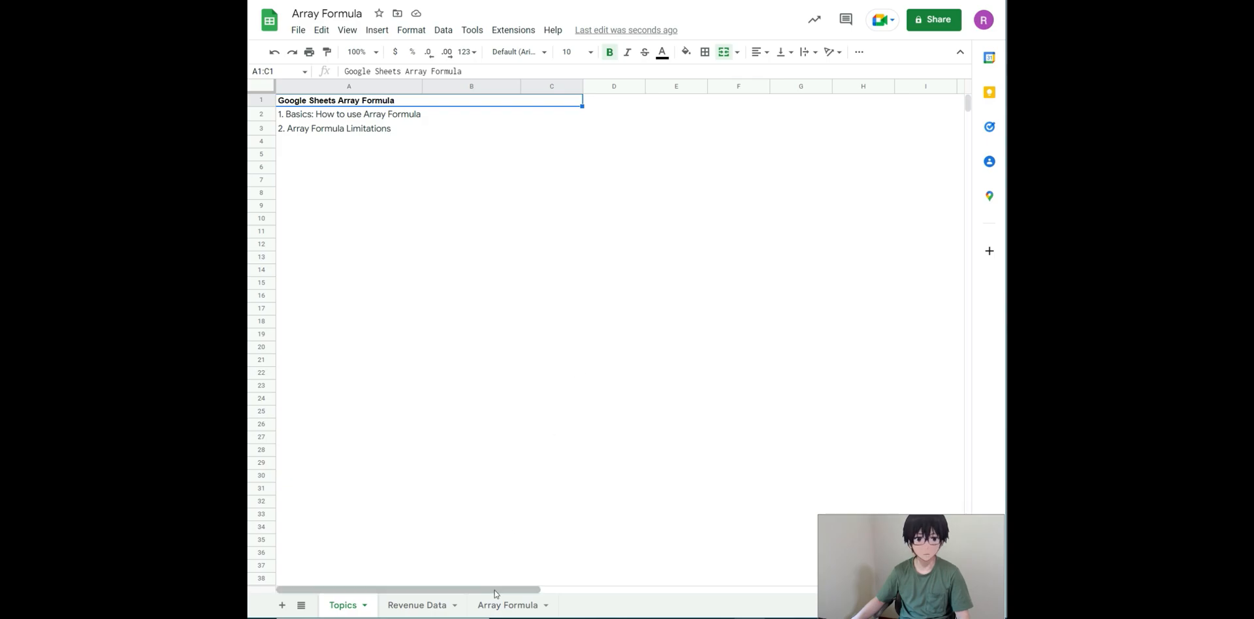
# Step: Look through the account and revenue amount columns on the Revenue Data sheet
pyautogui.click(415, 605)
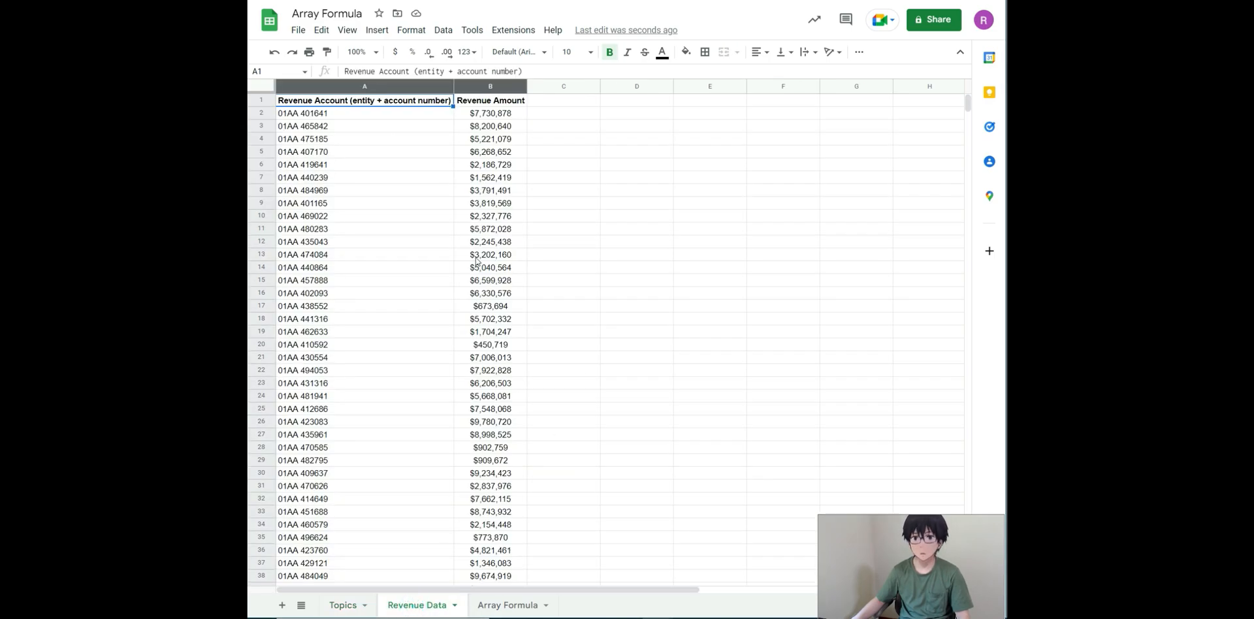
pyautogui.scroll(-20, 469, 251)
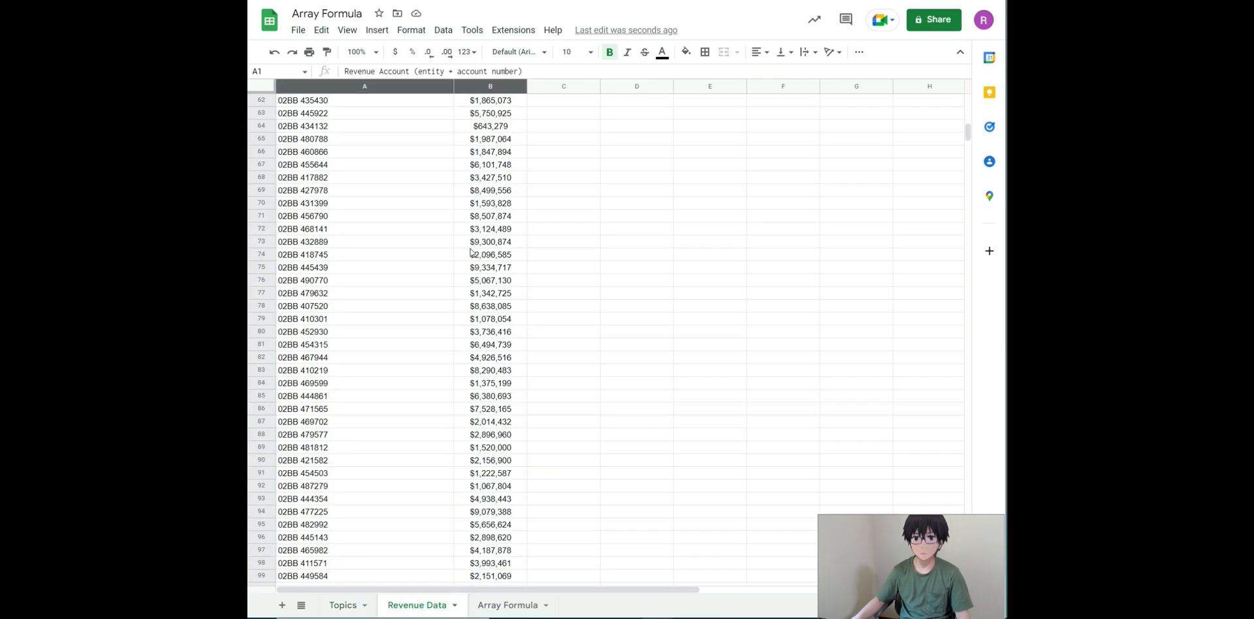
pyautogui.scroll(-18, 473, 255)
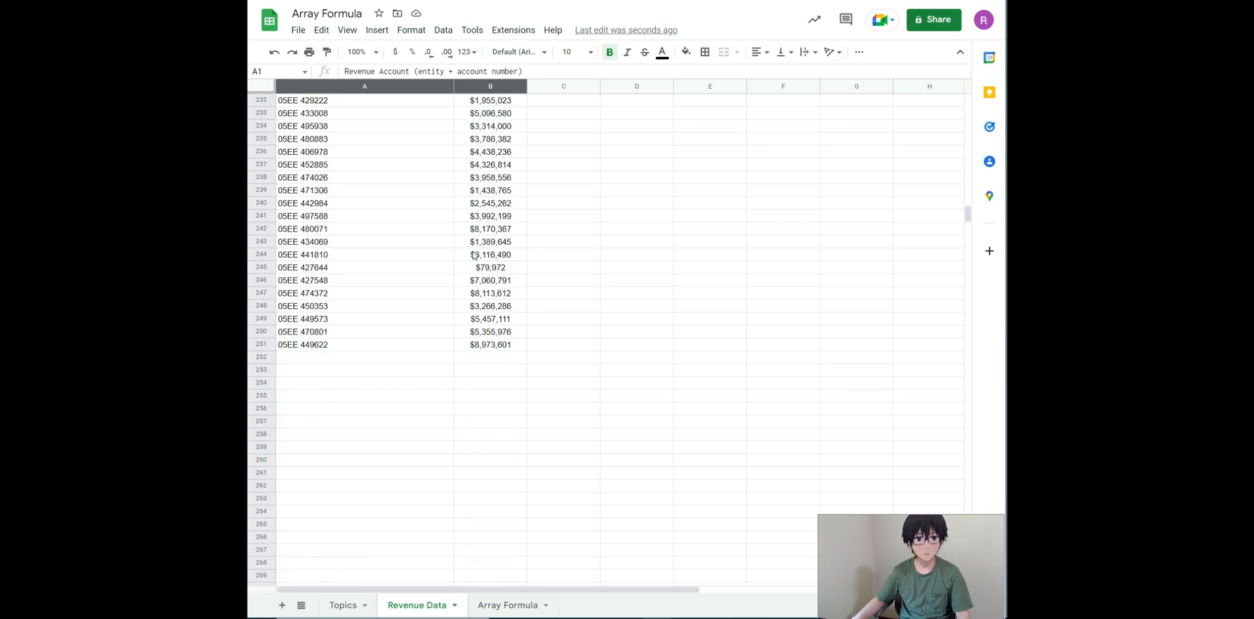
pyautogui.scroll(20, 475, 254)
pyautogui.scroll(15, 490, 280)
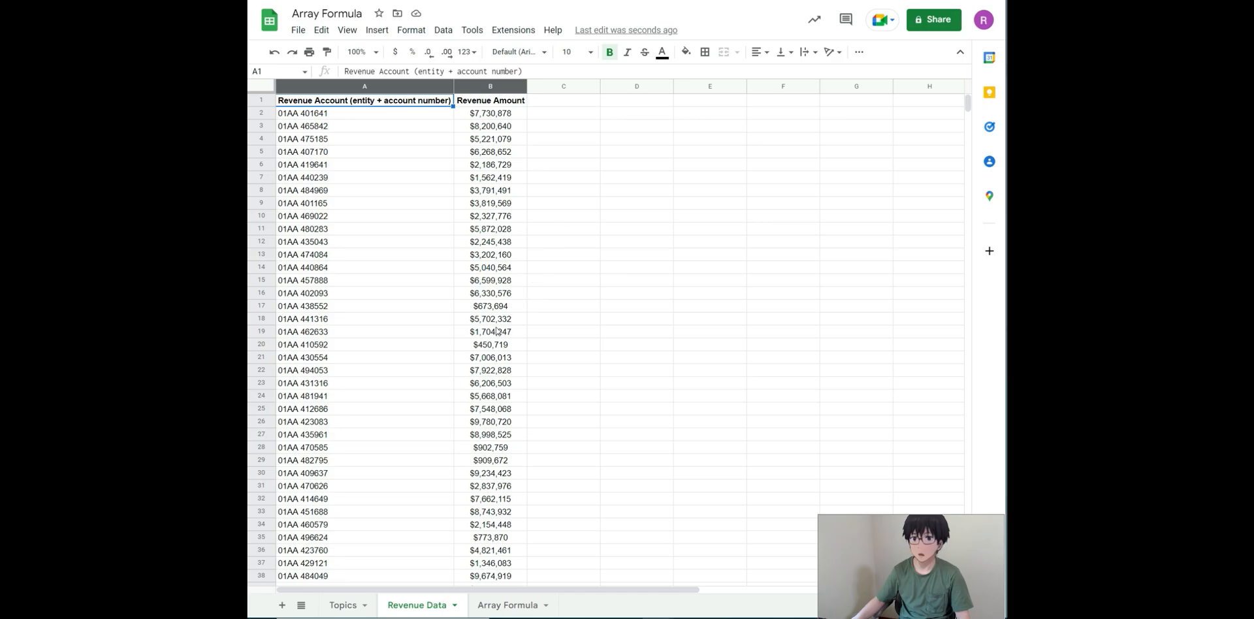
# Step: Start a VLOOKUP formula in cell B3 of the Array Formula sheet with A3 as the search key
pyautogui.click(516, 605)
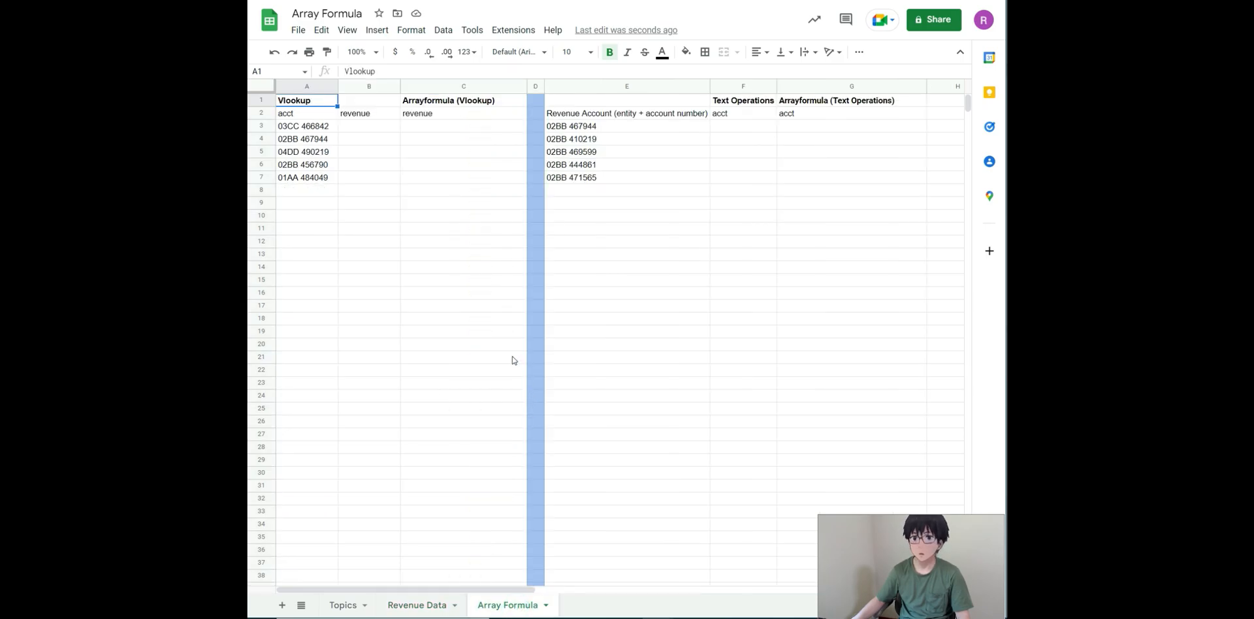
pyautogui.click(356, 127)
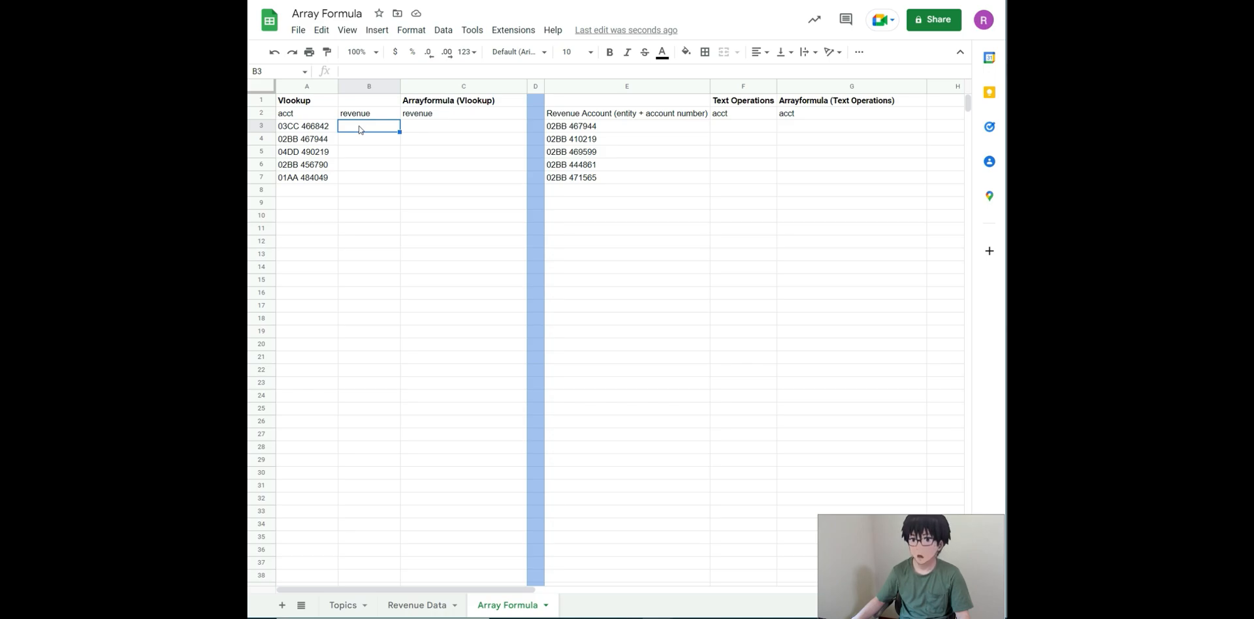
pyautogui.moveTo(363, 137); pyautogui.dragTo(376, 176)
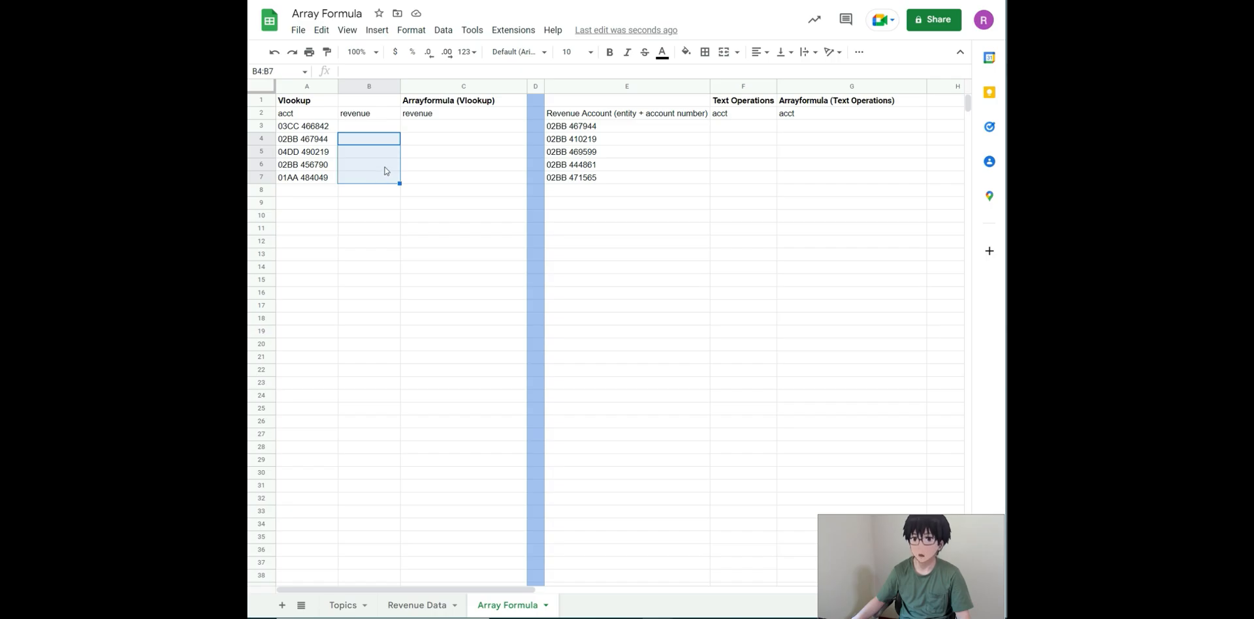
pyautogui.click(383, 128)
pyautogui.write('=VLOOKUP(')
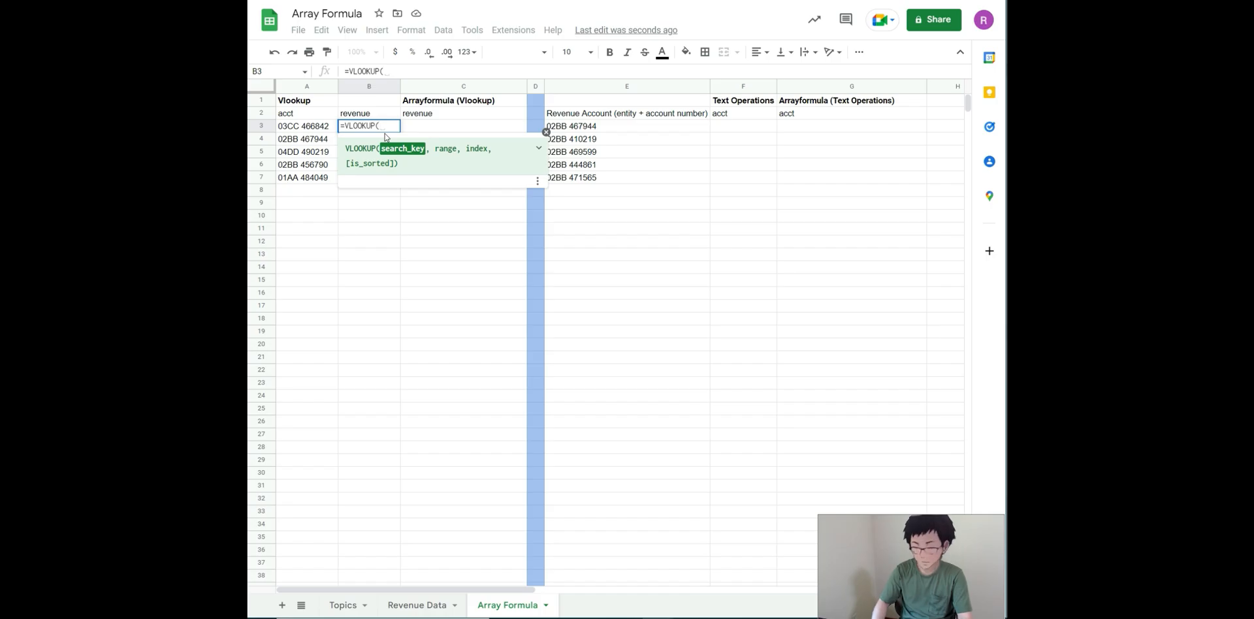
pyautogui.write('A3,')
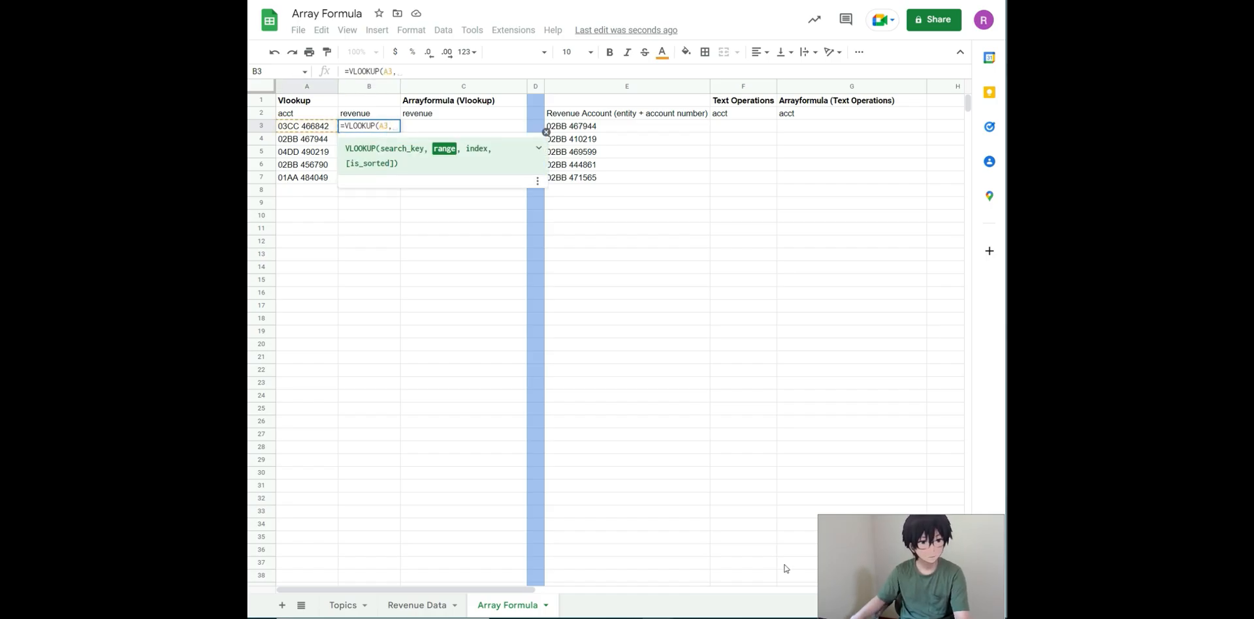
# Step: Complete the lookup with range 'Revenue Data'!A:B, index 2 and false, and fill it down to B7
pyautogui.click(416, 604)
pyautogui.moveTo(406, 91); pyautogui.dragTo(490, 92)
pyautogui.write(',')
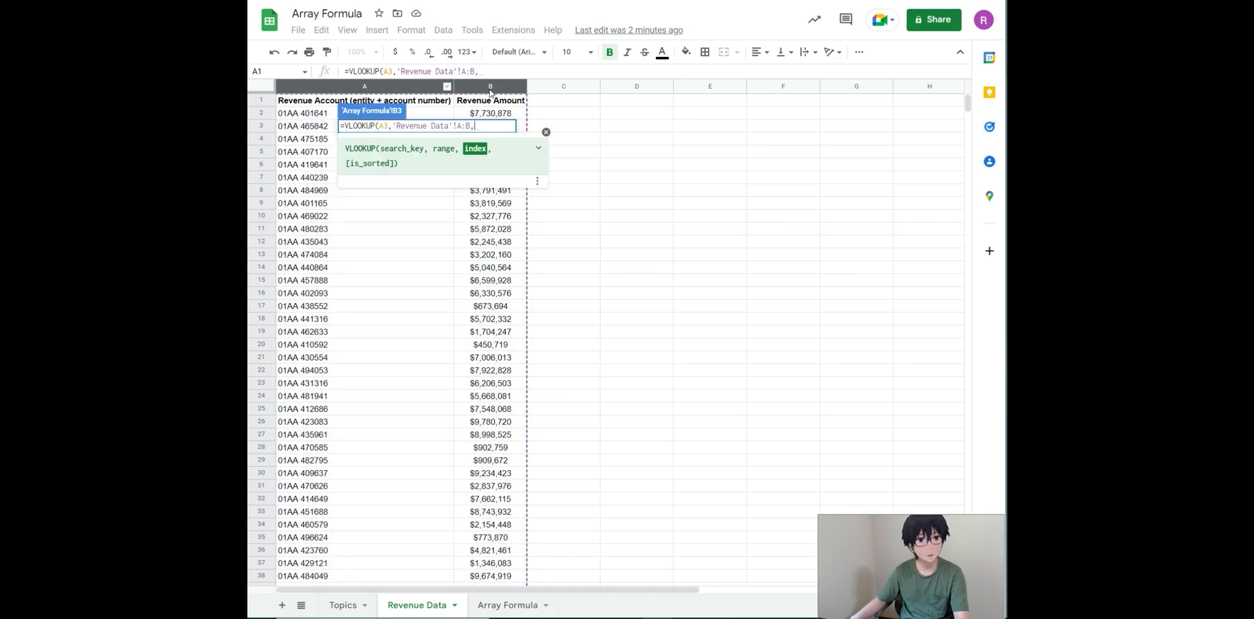
pyautogui.write('2')
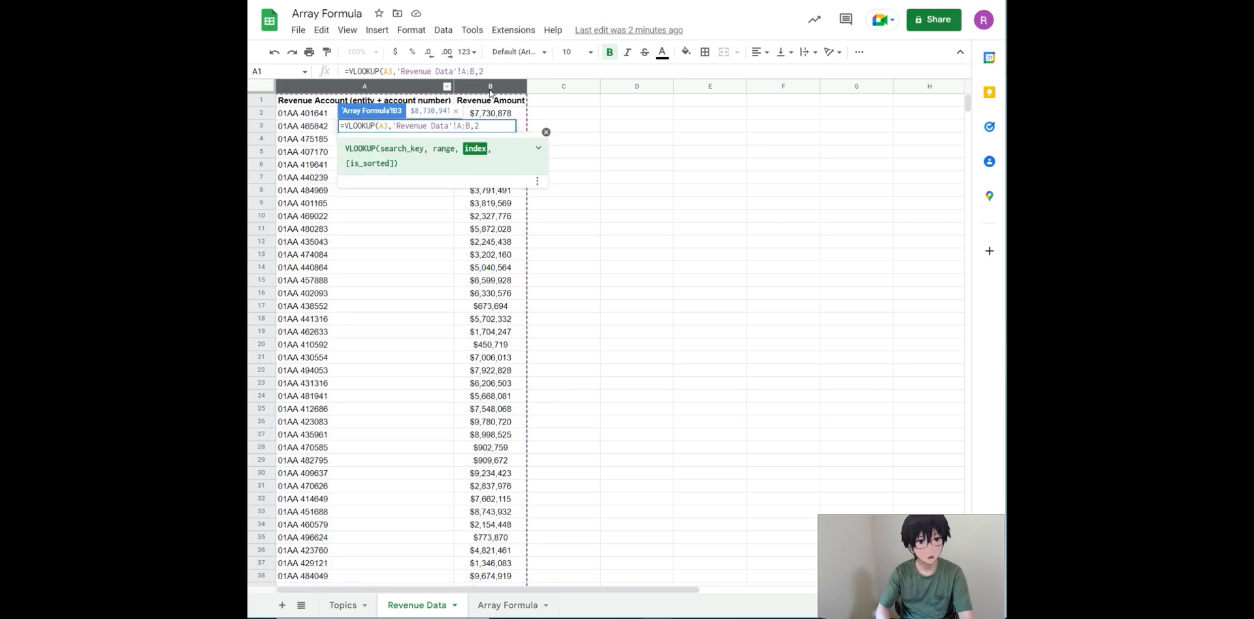
pyautogui.write(',false')
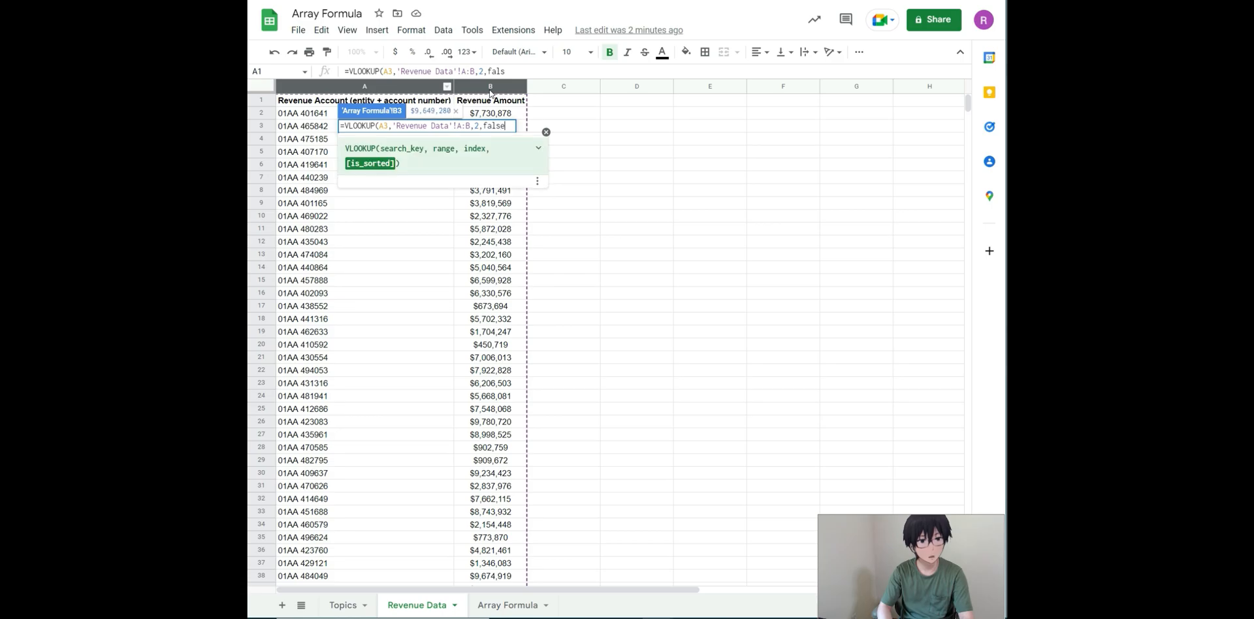
pyautogui.write(')')
pyautogui.press('Return')
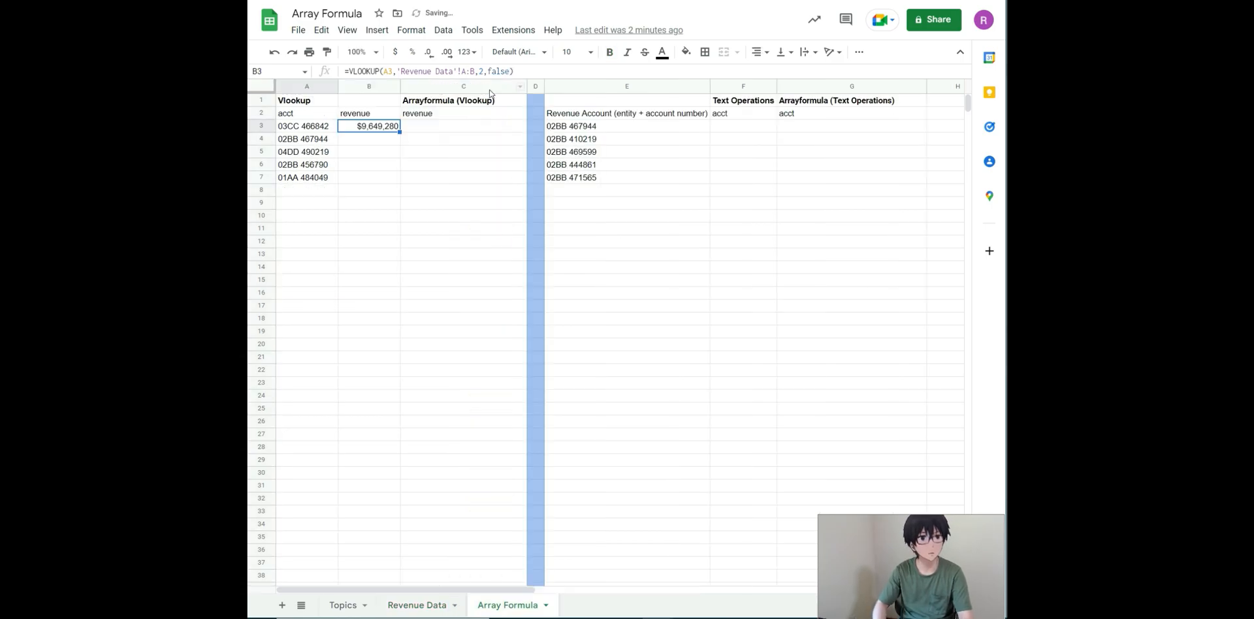
pyautogui.moveTo(400, 132); pyautogui.dragTo(383, 178)
# Step: Copy the VLOOKUP formula text from B3 into C3, keeping its A3 reference
pyautogui.click(451, 131)
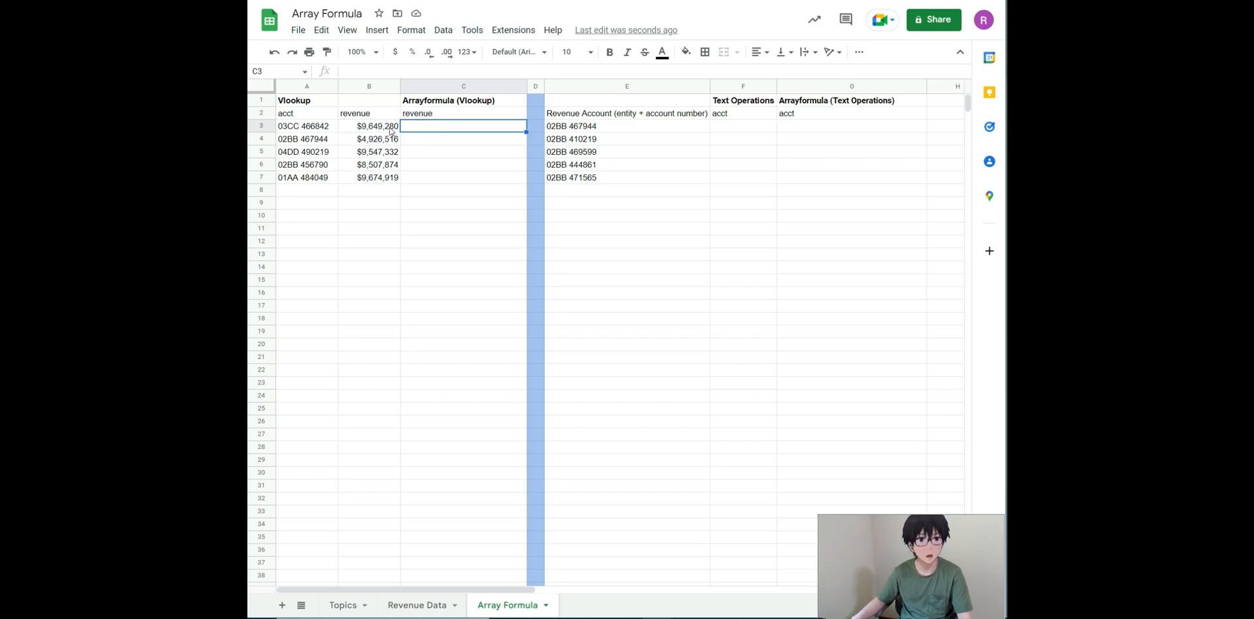
pyautogui.click(372, 126)
pyautogui.moveTo(512, 71); pyautogui.dragTo(313, 89)
pyautogui.hotkey('ctrl', 'c')
pyautogui.press('Escape')
pyautogui.click(459, 128)
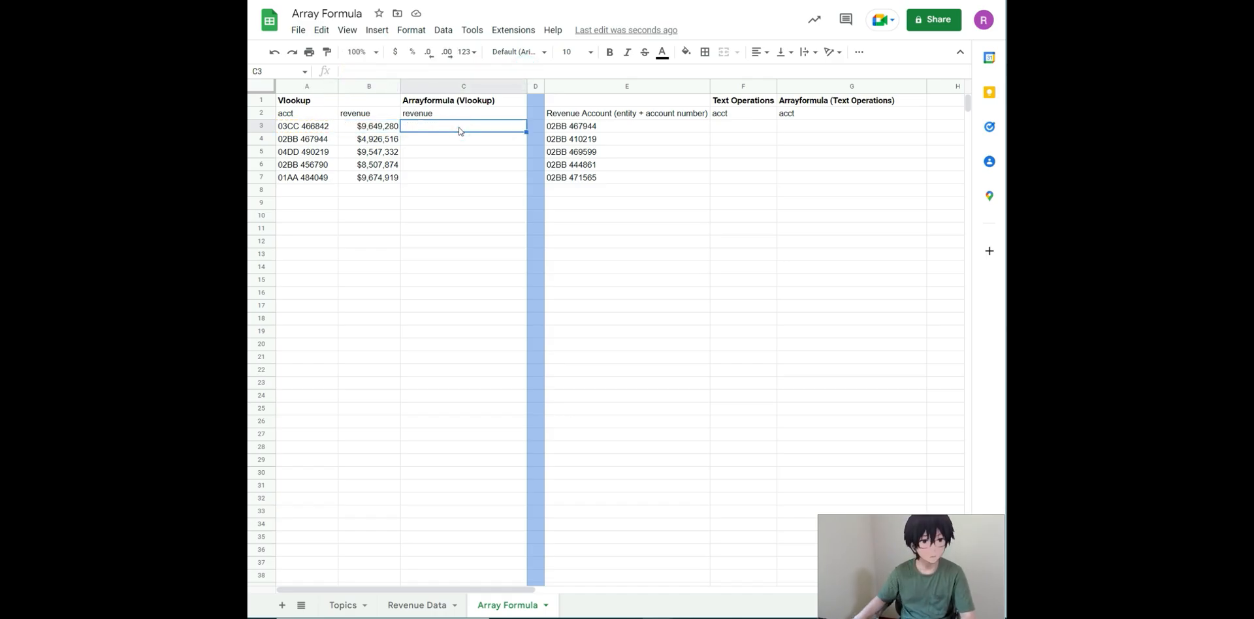
pyautogui.click(369, 70)
pyautogui.hotkey('ctrl', 'v')
# Step: Wrap the C3 lookup in arrayformula( ) and extend its search key to A3:A
pyautogui.click(350, 70)
pyautogui.write('arrayformula(')
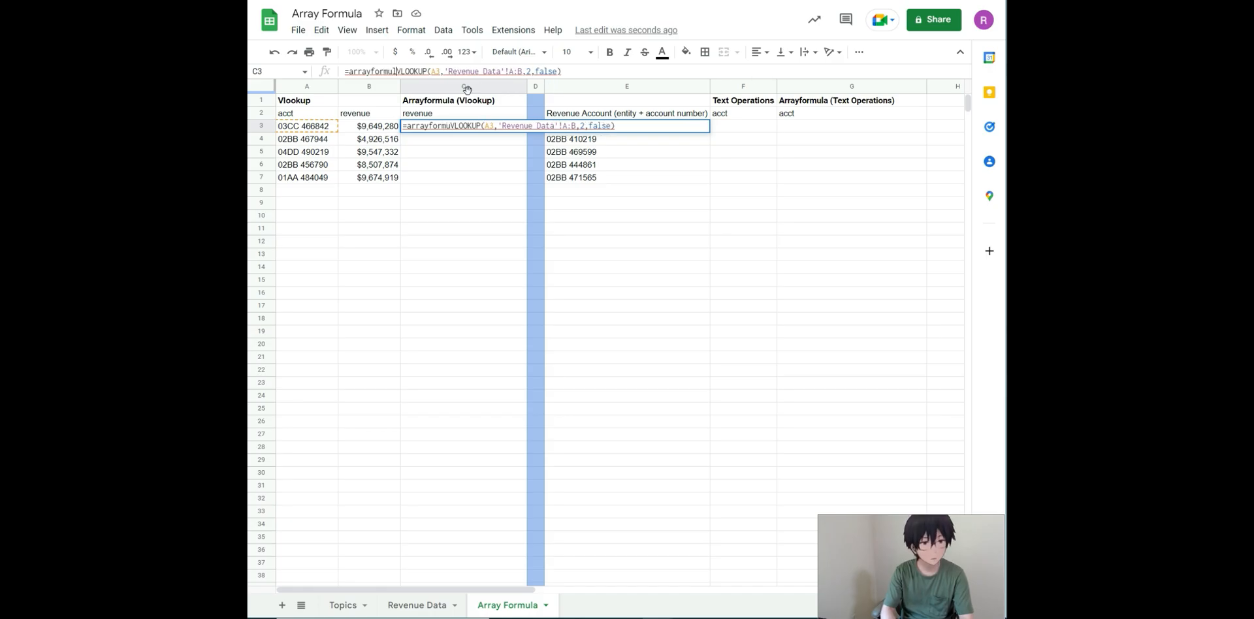
pyautogui.click(620, 69)
pyautogui.write(')')
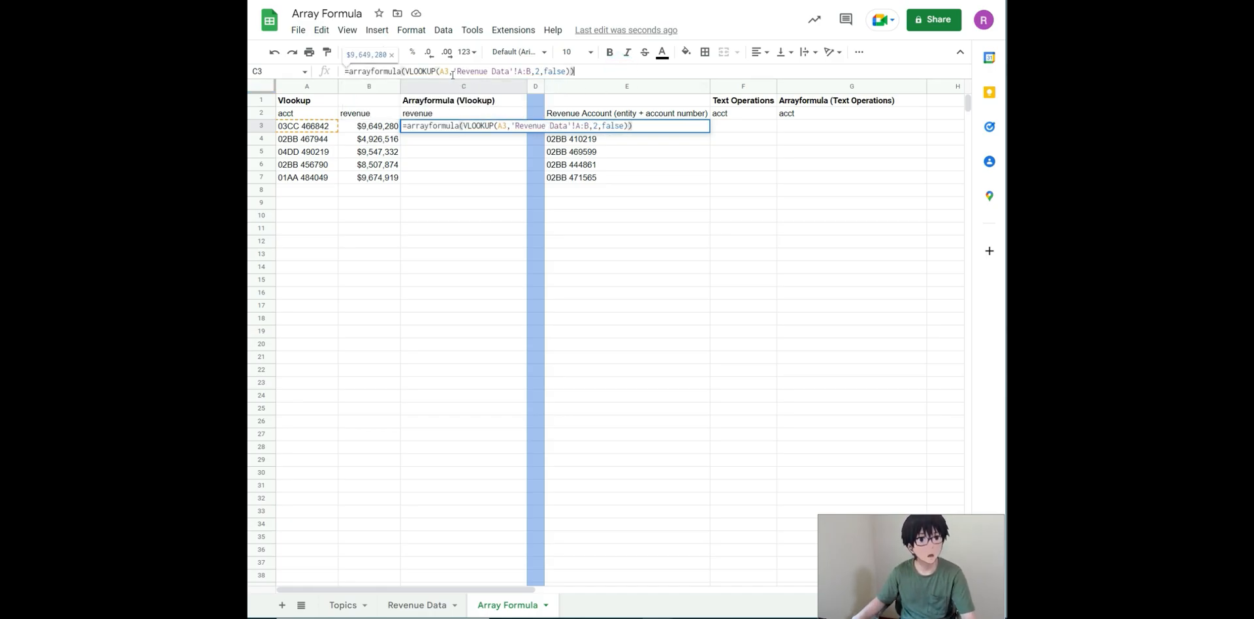
pyautogui.click(449, 70)
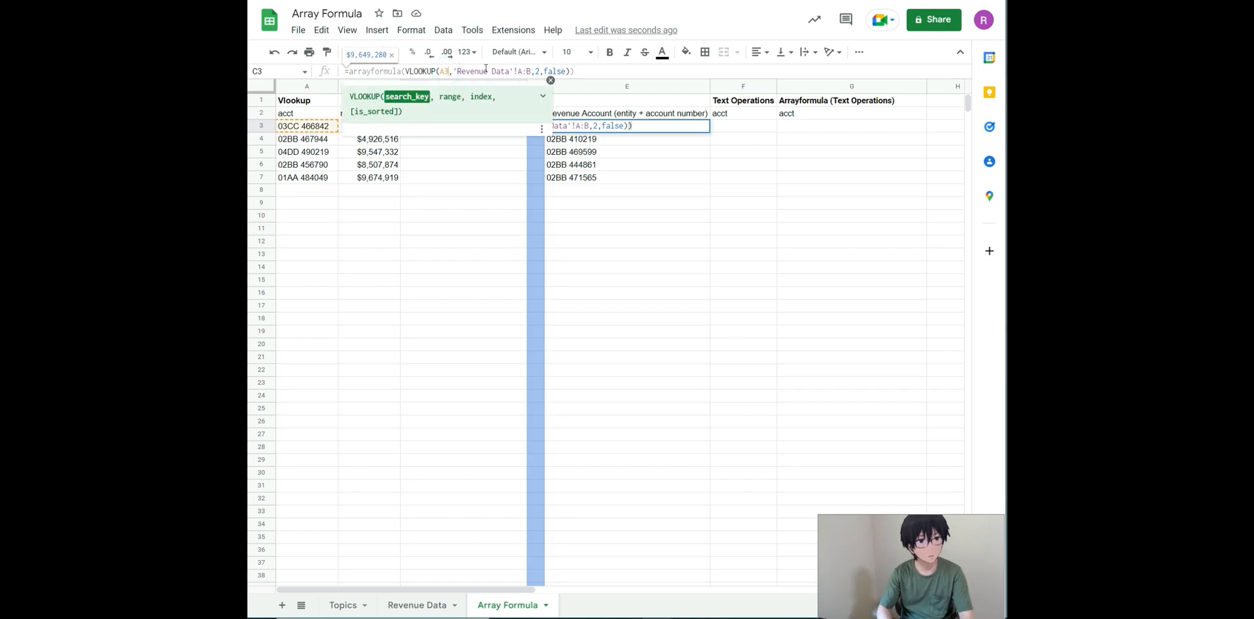
pyautogui.write(':A')
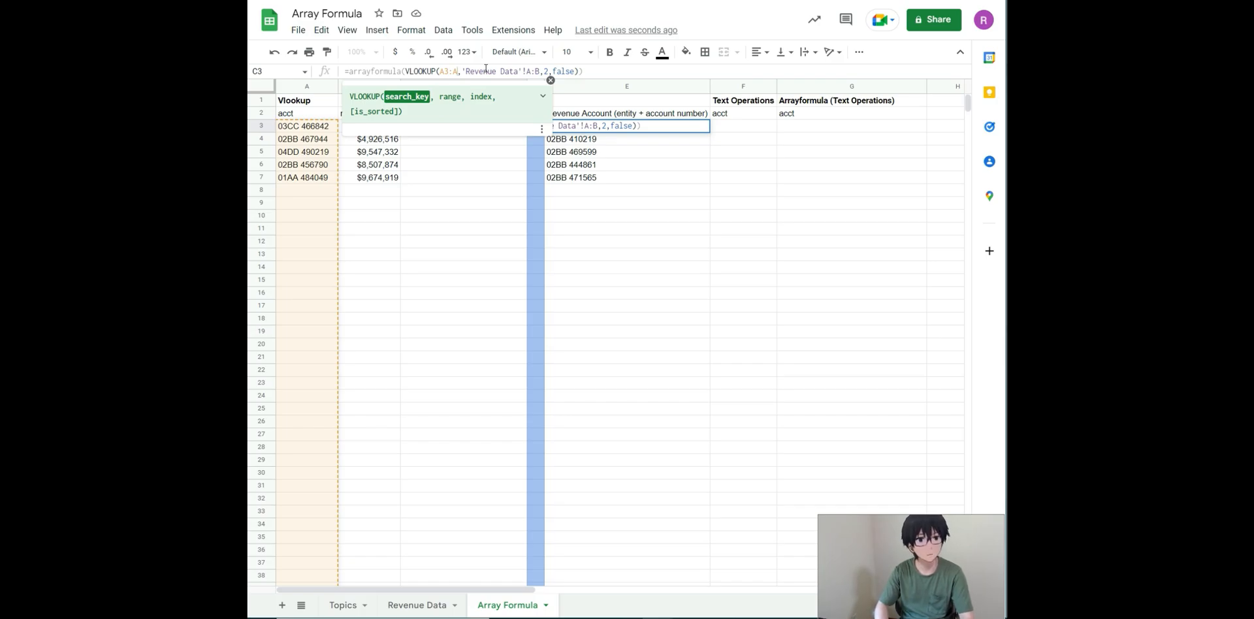
pyautogui.press('Return')
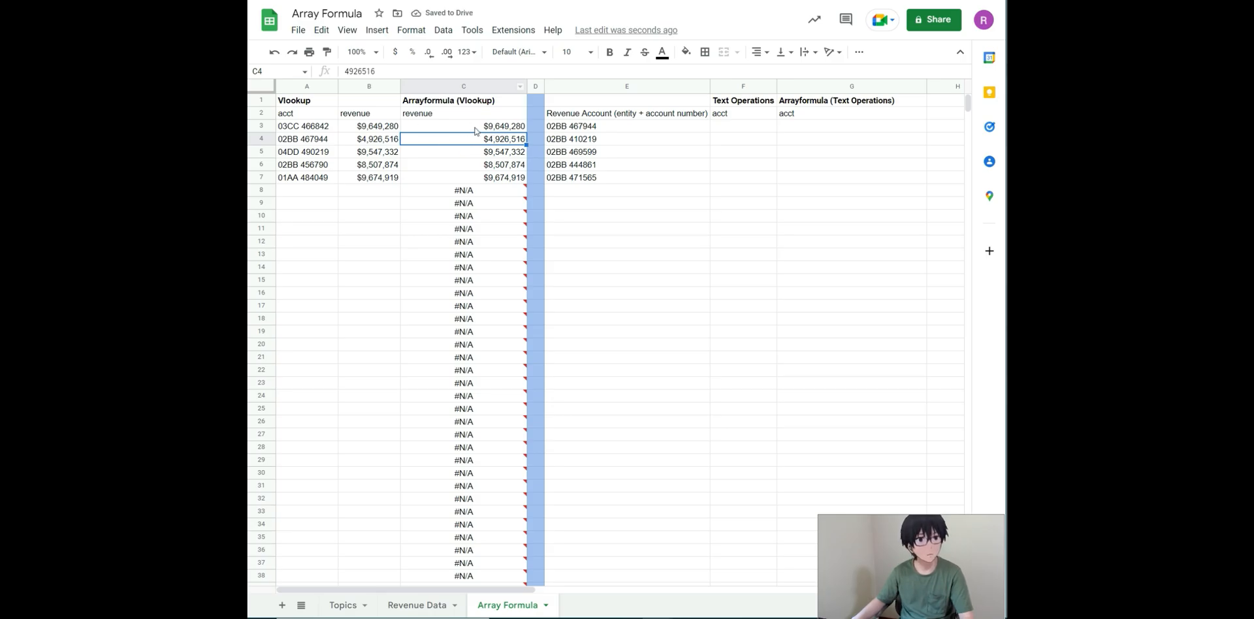
pyautogui.moveTo(461, 128); pyautogui.dragTo(465, 177)
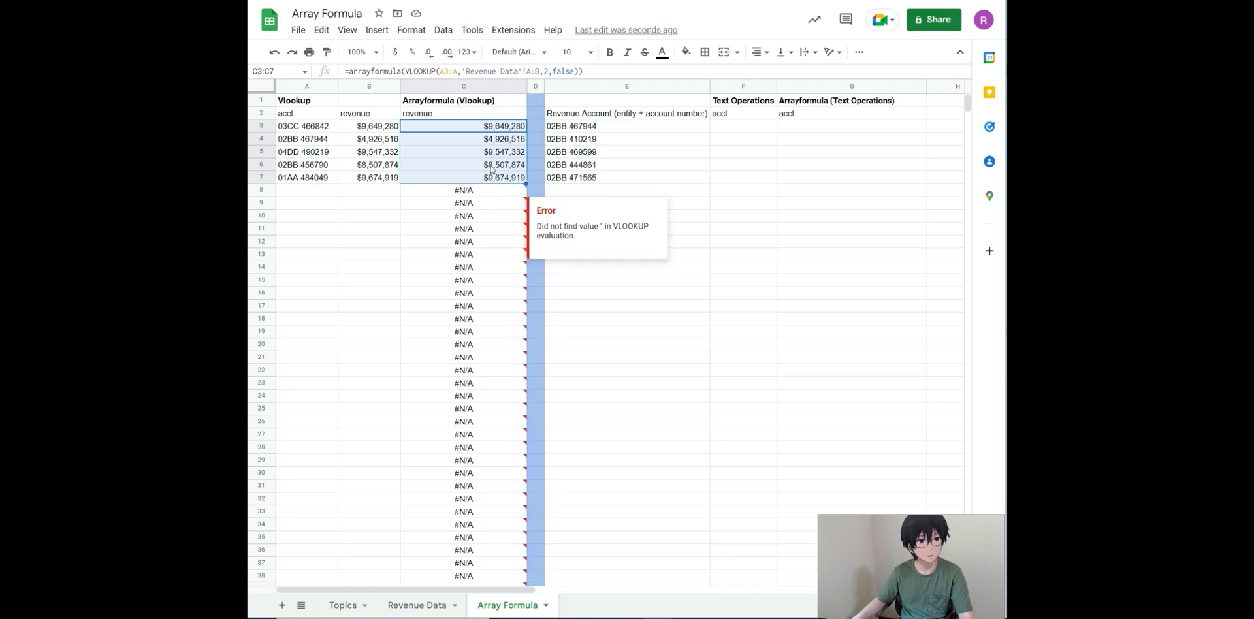
pyautogui.click(463, 190)
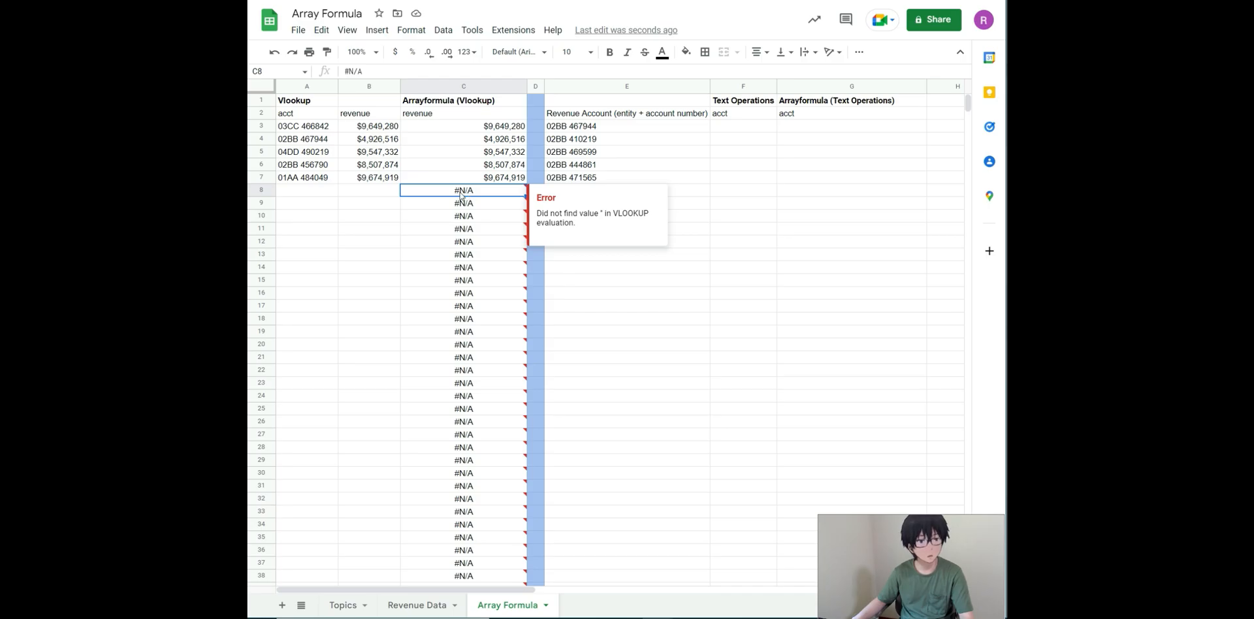
pyautogui.click(303, 200)
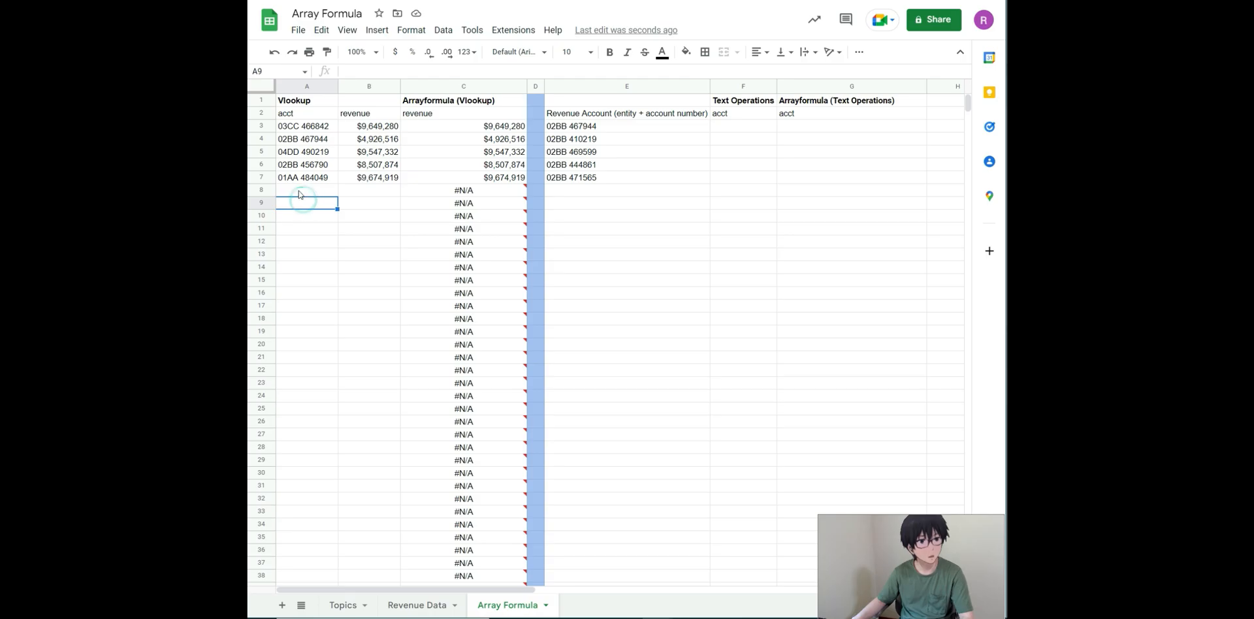
pyautogui.click(297, 219)
# Step: Wrap the array formula in C3 in iferror( ) so rows without an account stay blank
pyautogui.click(485, 128)
pyautogui.click(350, 70)
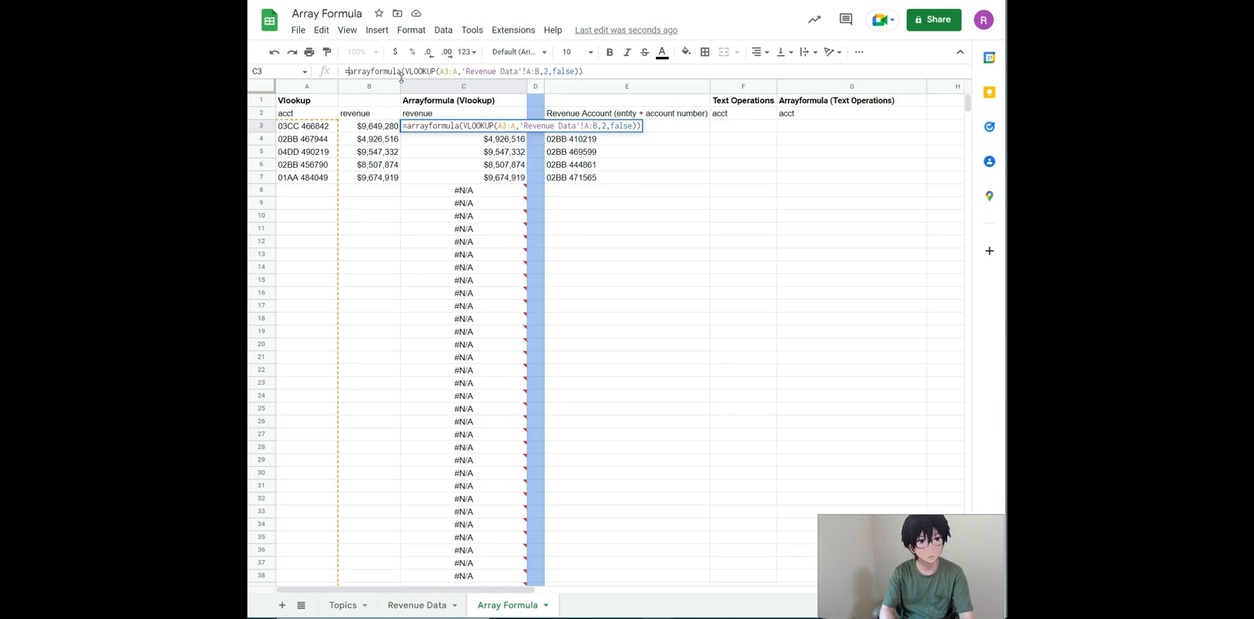
pyautogui.write('iferror(')
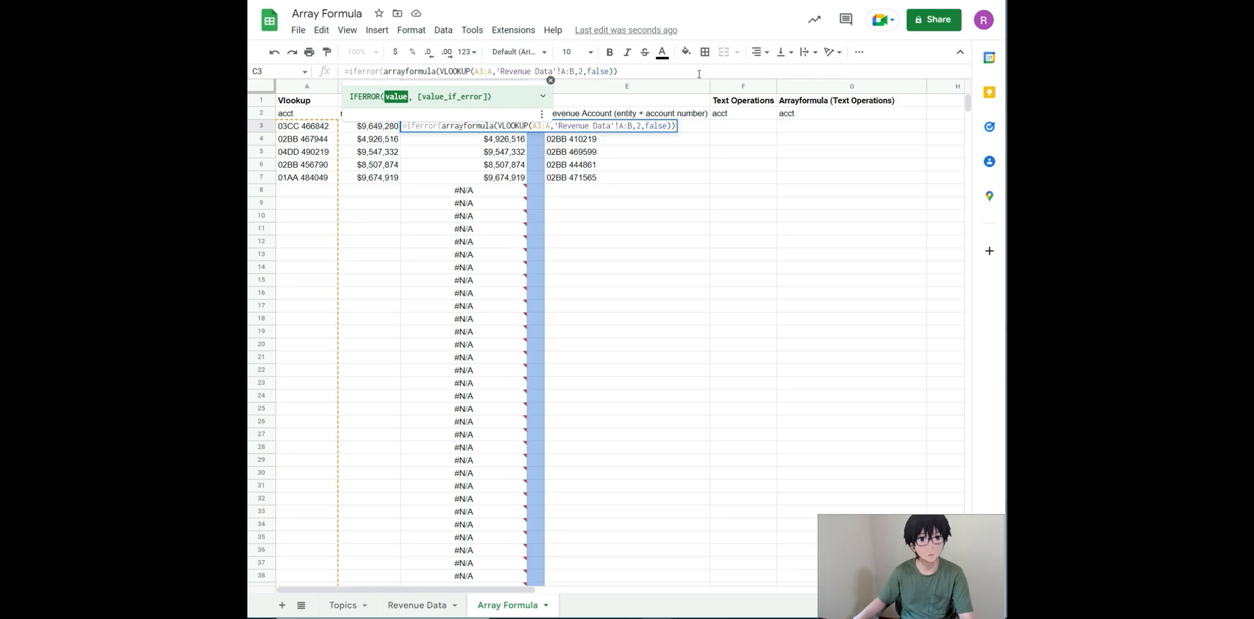
pyautogui.click(675, 68)
pyautogui.write(')')
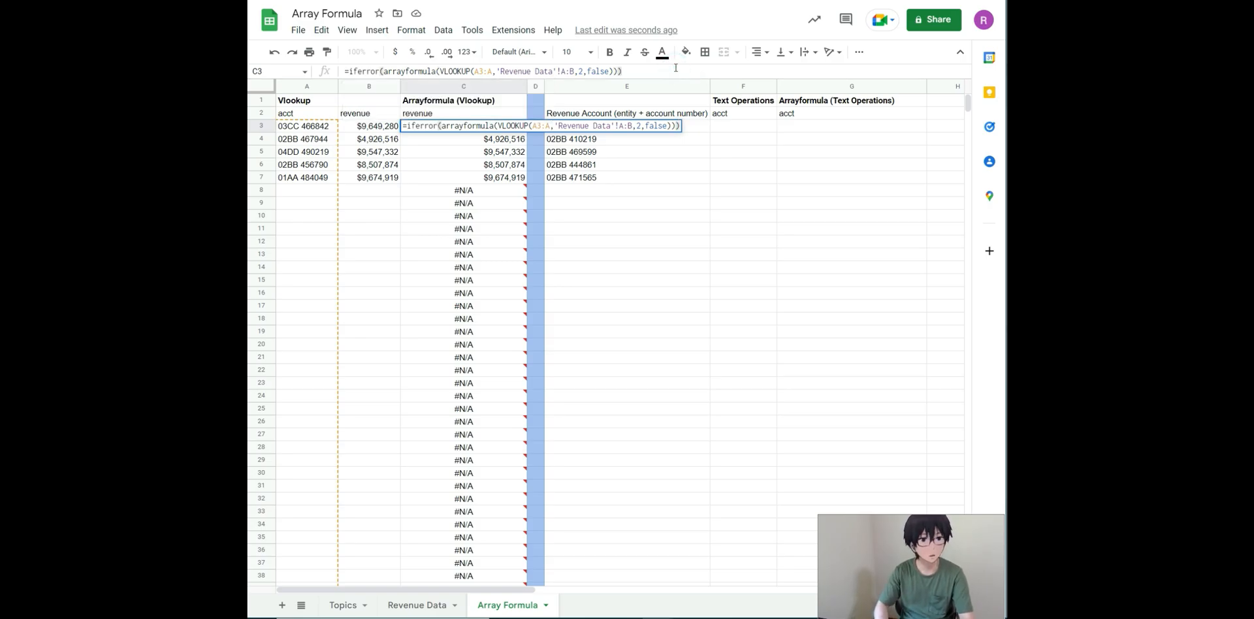
pyautogui.press('Return')
pyautogui.click(463, 125)
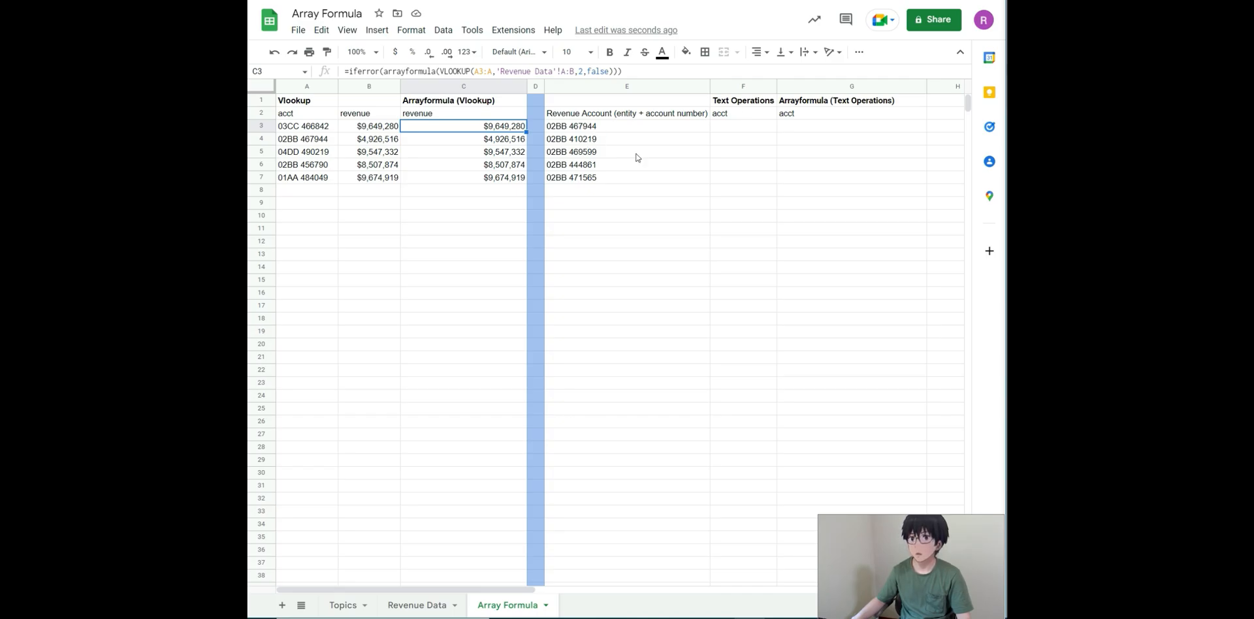
pyautogui.click(478, 128)
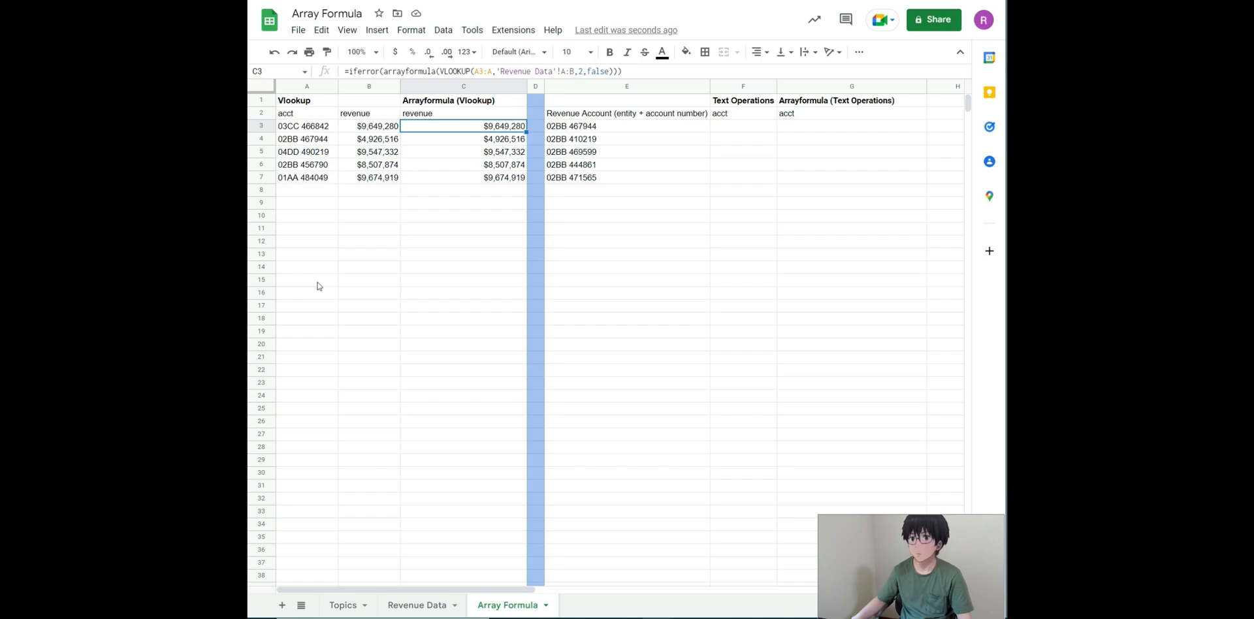
pyautogui.click(314, 153)
pyautogui.click(465, 126)
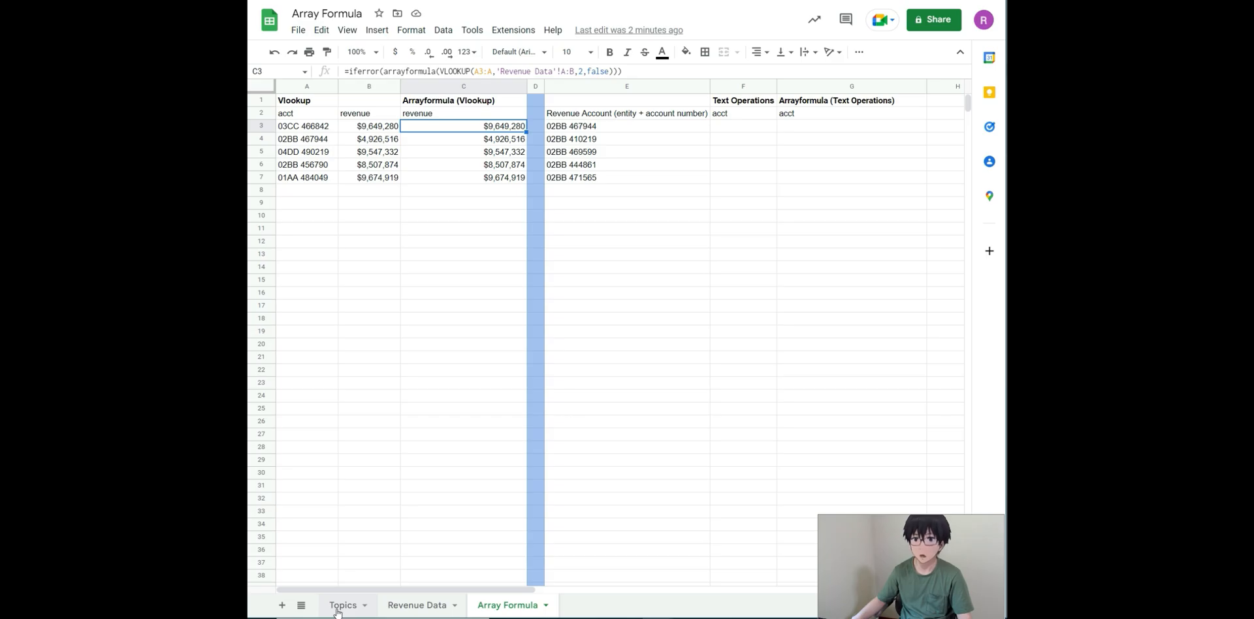
# Step: Copy the accounts in A172:A182 of the Revenue Data sheet into the Array Formula sheet's acct column, starting at A8
pyautogui.click(423, 605)
pyautogui.scroll(-20, 433, 490)
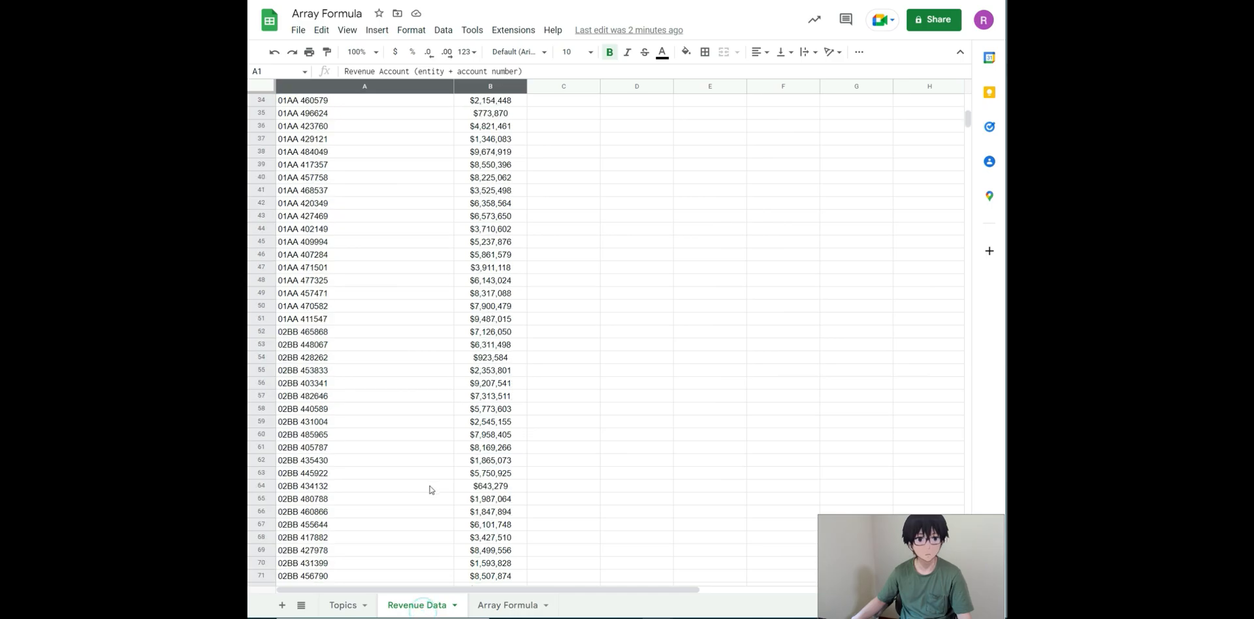
pyautogui.moveTo(434, 432); pyautogui.dragTo(395, 301)
pyautogui.hotkey('ctrl', 'c')
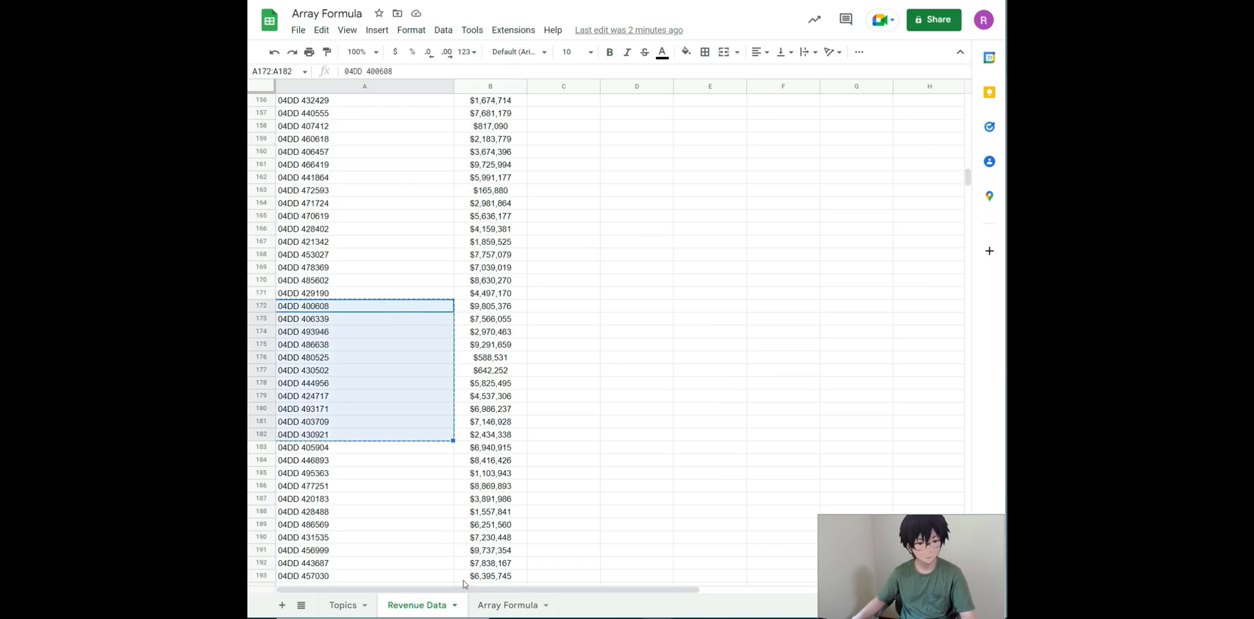
pyautogui.click(483, 604)
pyautogui.click(290, 189)
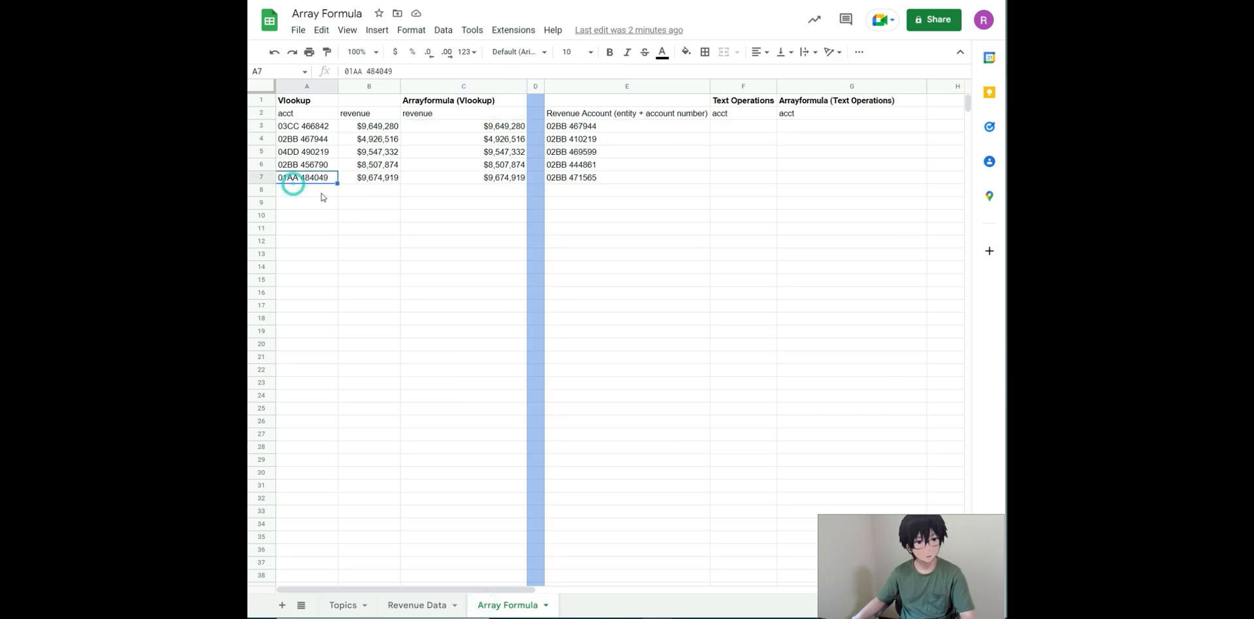
pyautogui.hotkey('ctrl', 'v')
# Step: Format the revenue values in C8:C18 as dollar currency with no decimal places
pyautogui.moveTo(503, 190); pyautogui.dragTo(496, 320)
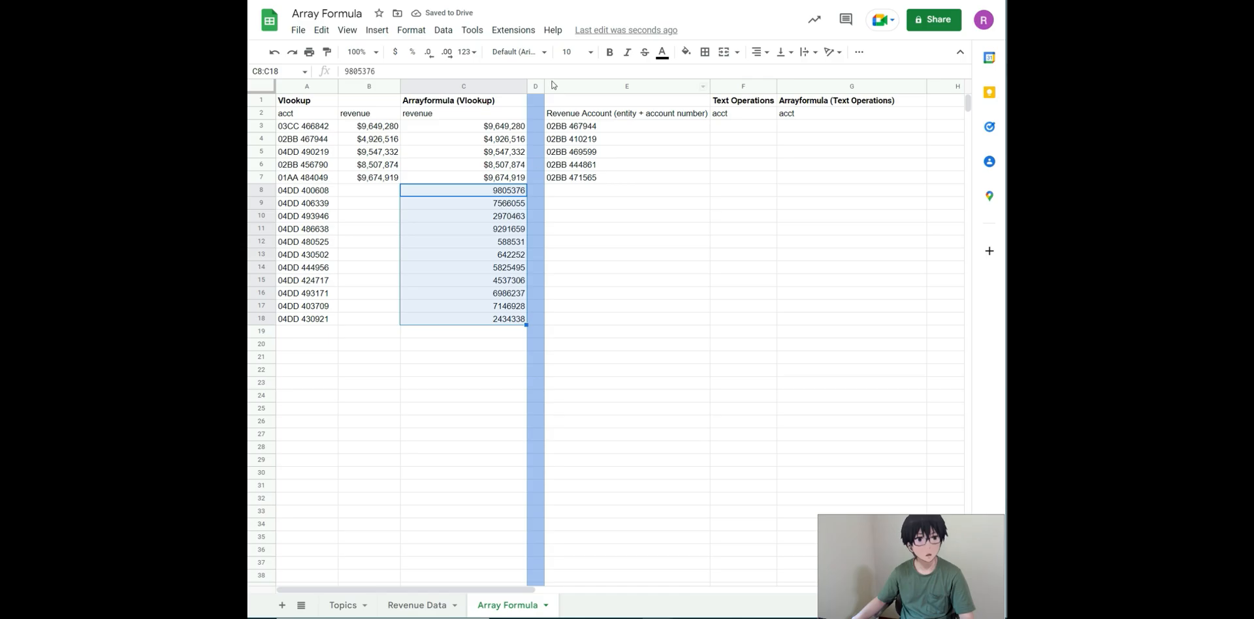
pyautogui.click(394, 54)
pyautogui.click(429, 54)
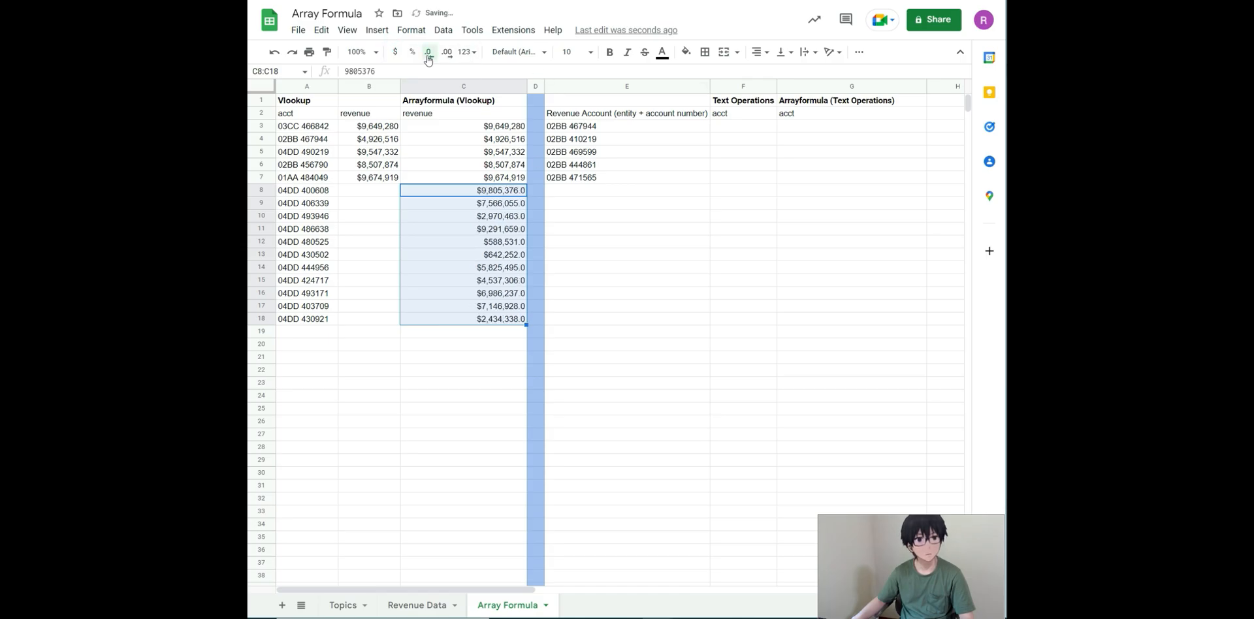
pyautogui.click(428, 54)
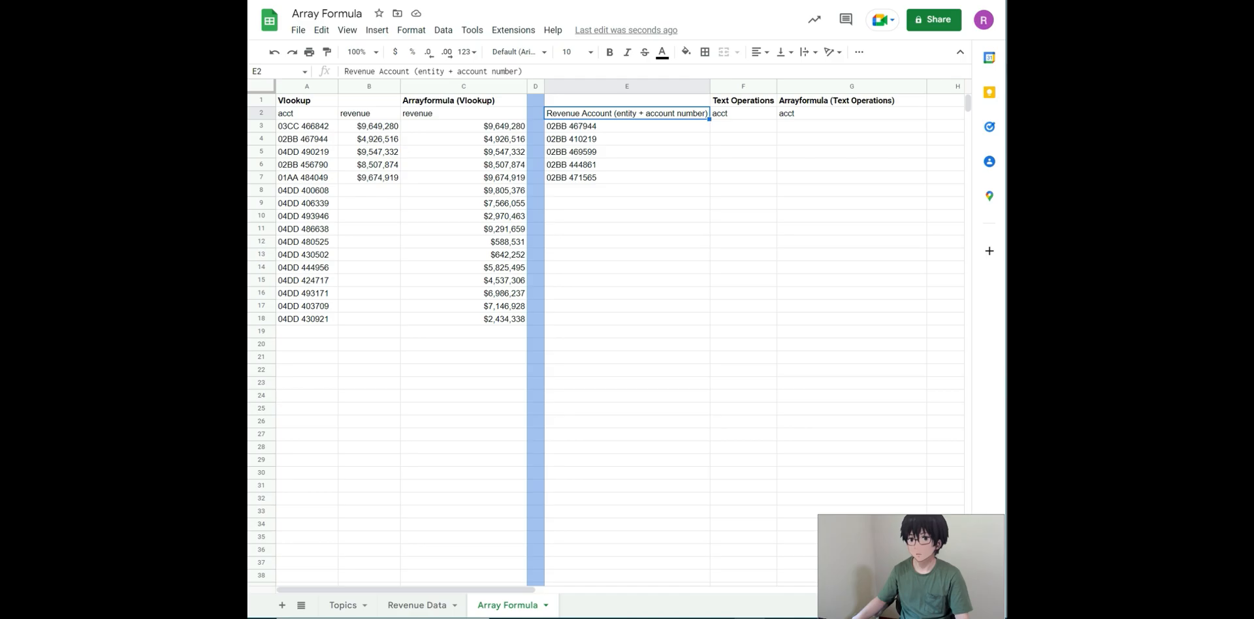
# Step: Enter =RIGHT(E3,6) in F3 to extract the six-digit account number from the entity and account text
pyautogui.click(672, 151)
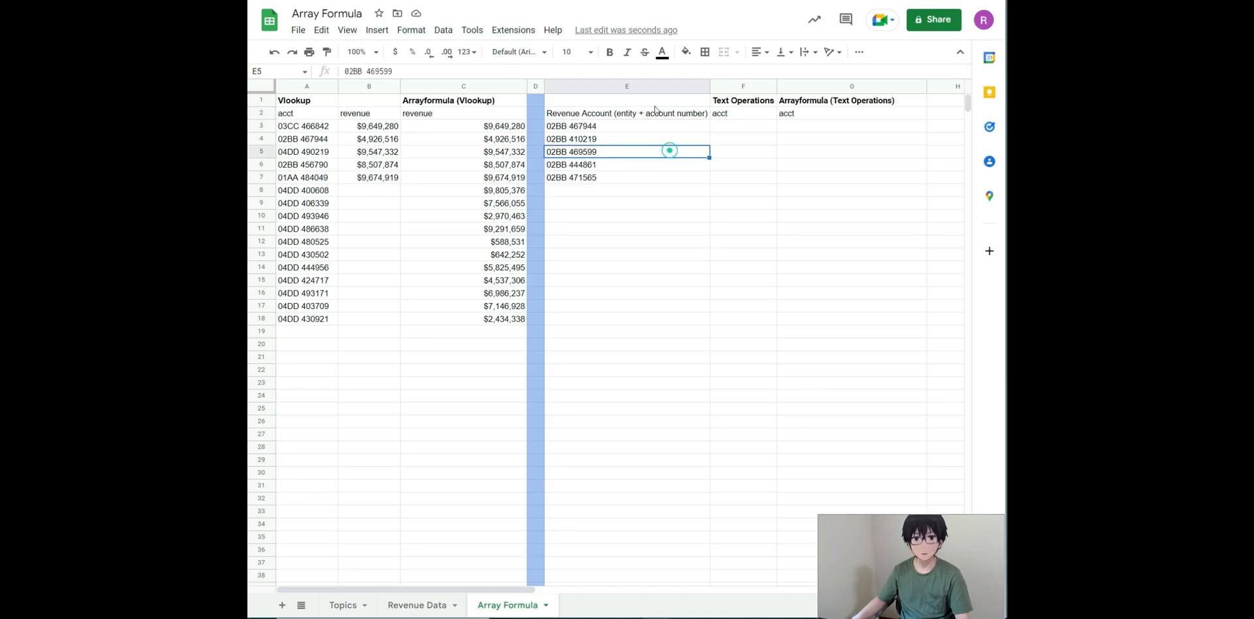
pyautogui.click(744, 128)
pyautogui.click(745, 132)
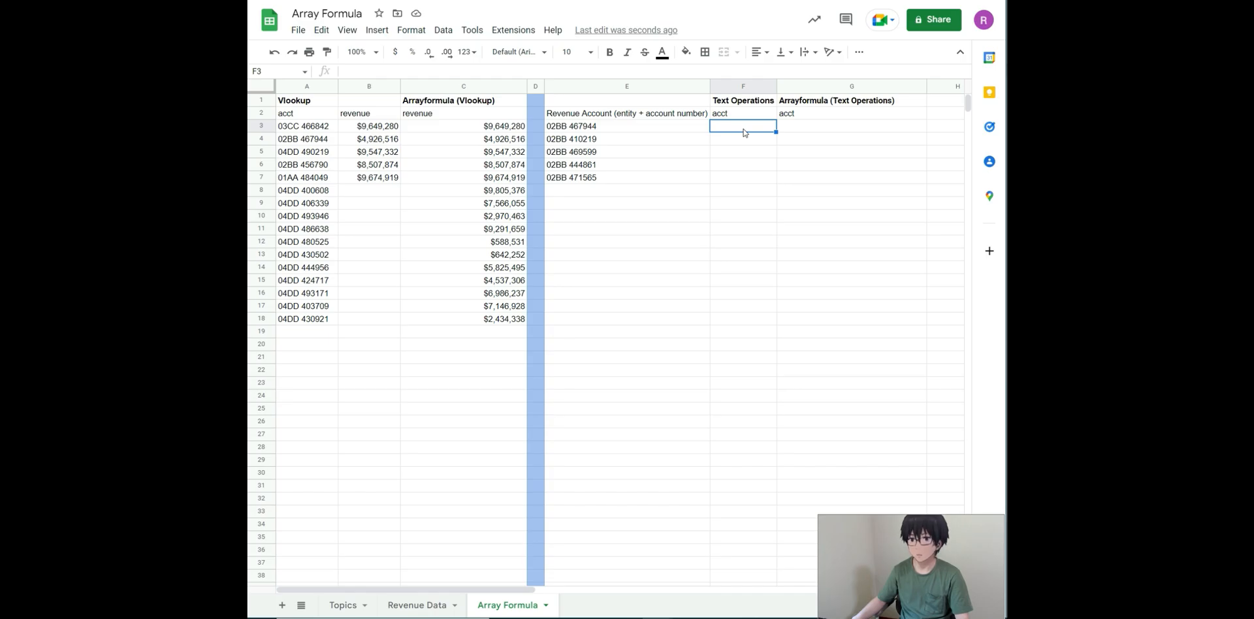
pyautogui.write('=RIGHT(')
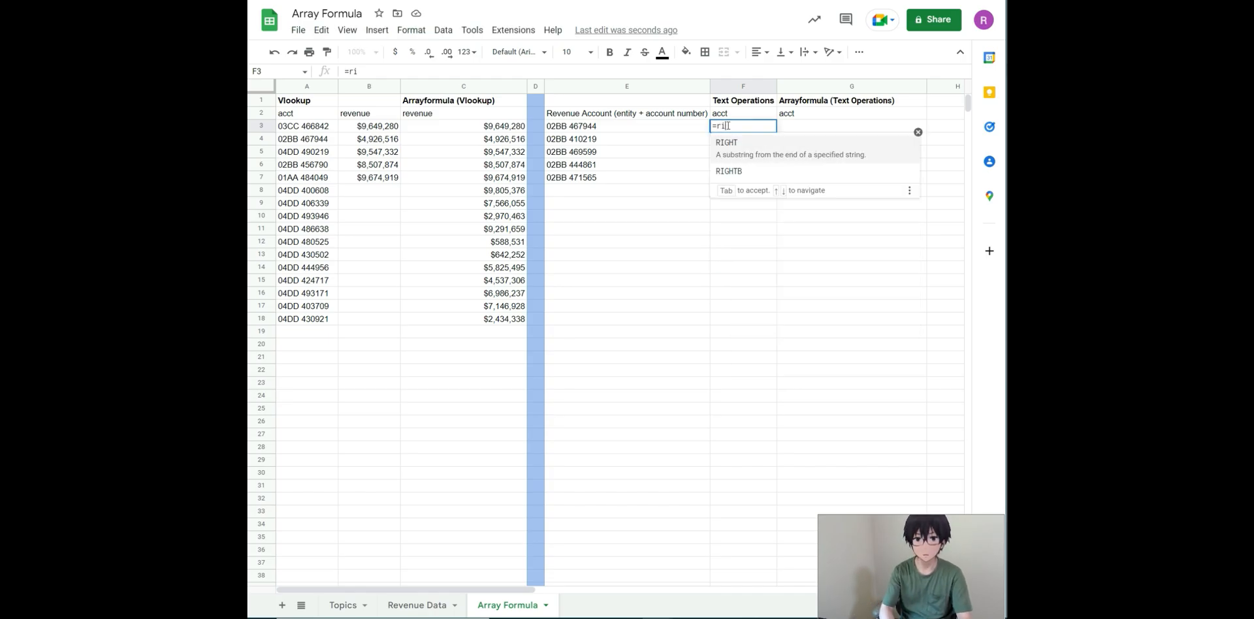
pyautogui.click(611, 128)
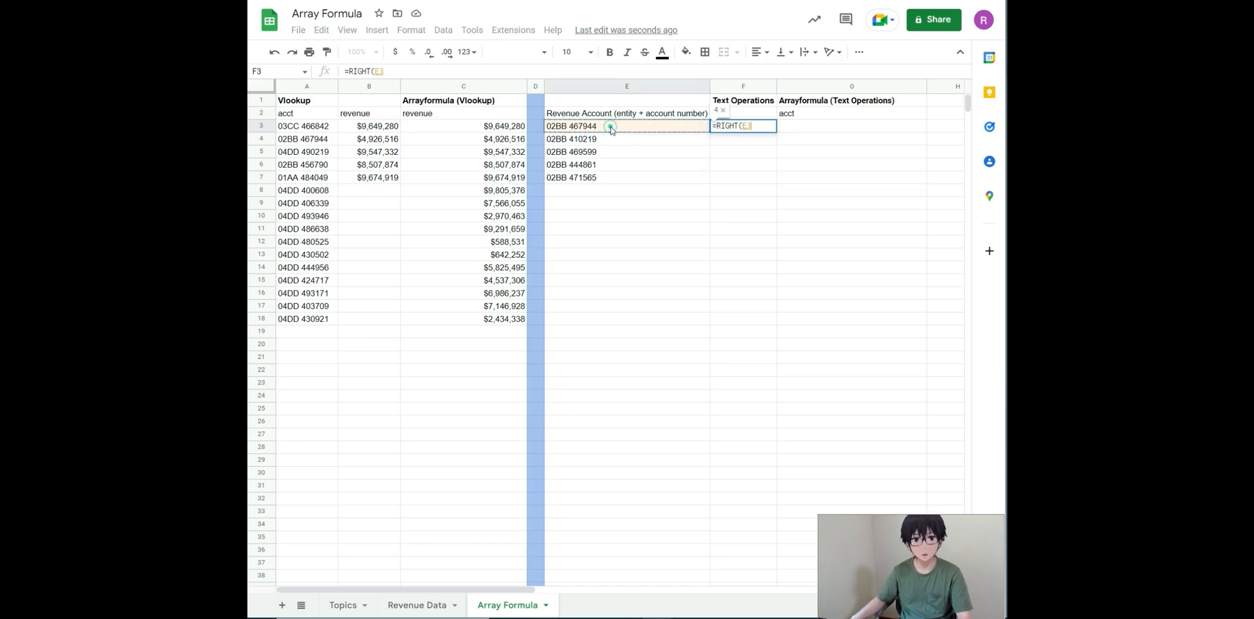
pyautogui.write(',6')
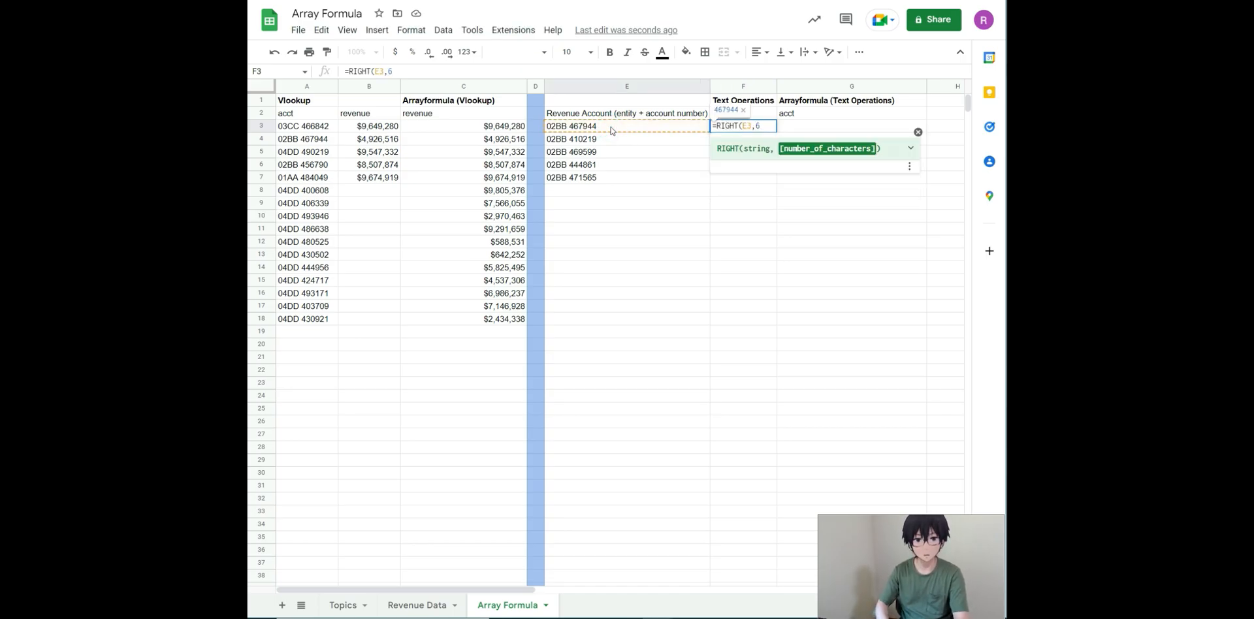
pyautogui.press('Return')
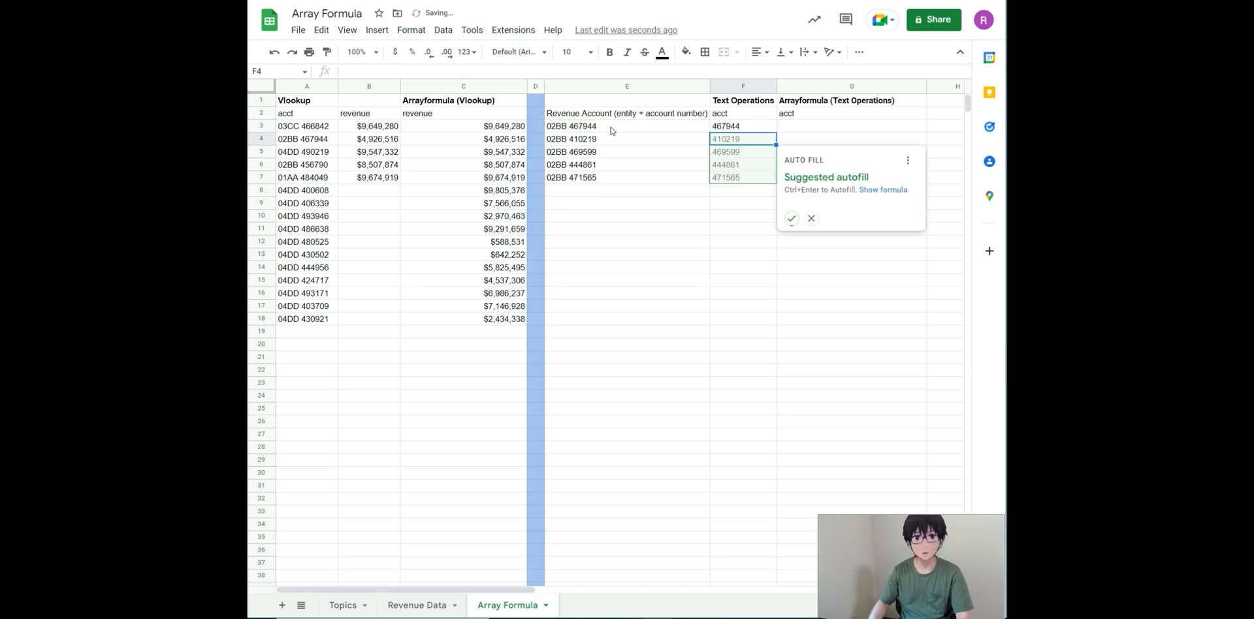
# Step: Accept the suggested autofill to extend the RIGHT formula through F4:F7 and select F3:F7
pyautogui.click(791, 218)
pyautogui.click(754, 130)
pyautogui.hotkey('ctrl', 'shift', 'Down')
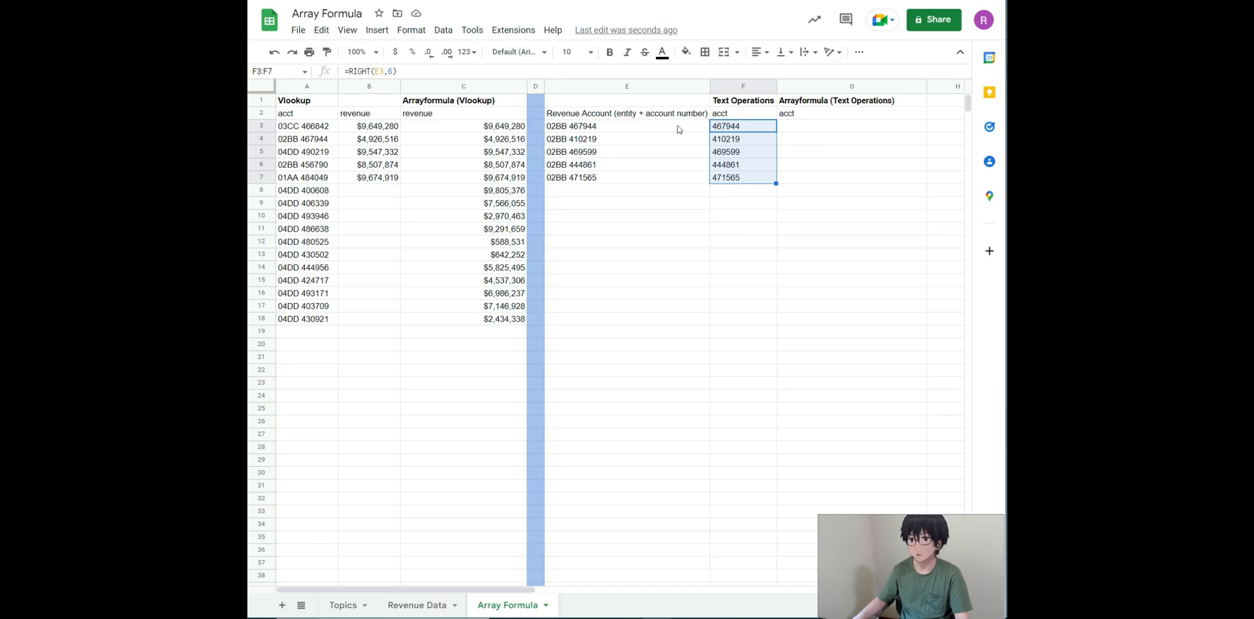
# Step: Copy the text of the RIGHT formula from F3 into G3, keeping its E3 reference
pyautogui.click(743, 131)
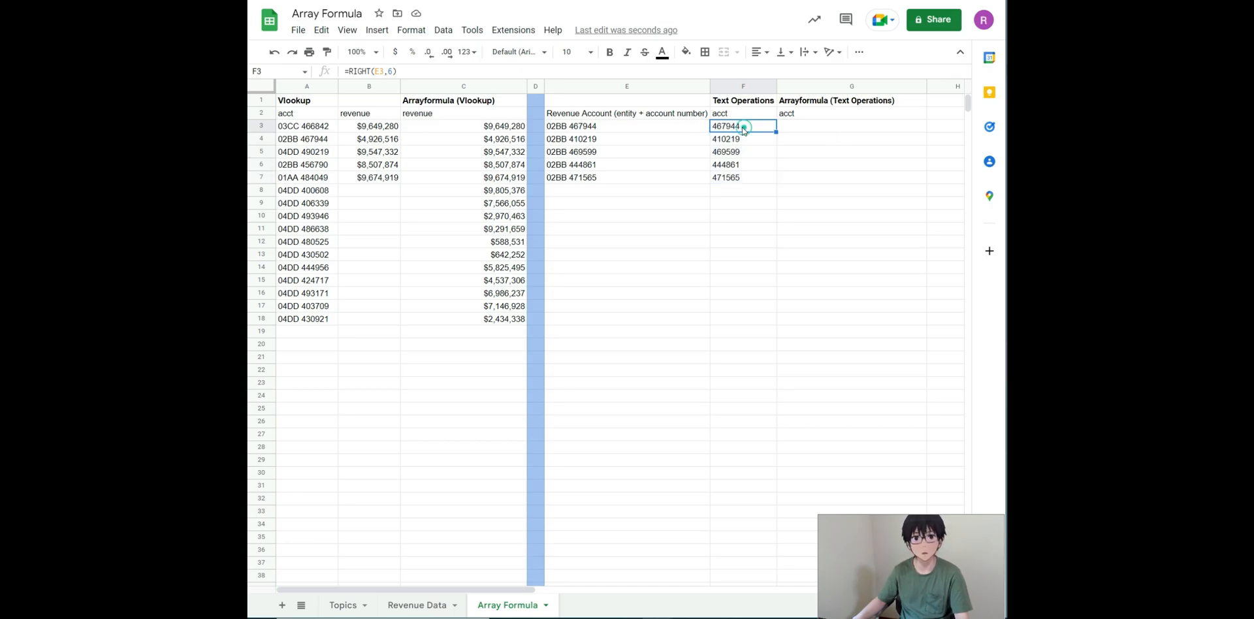
pyautogui.tripleClick(398, 71)
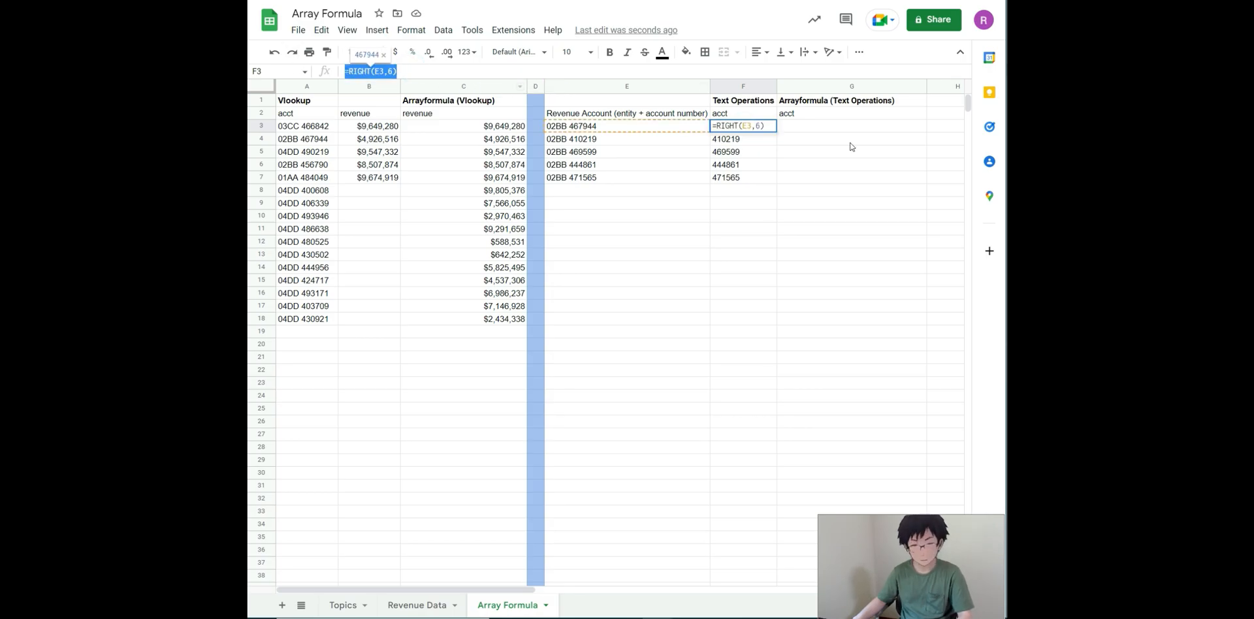
pyautogui.press('Escape')
pyautogui.click(795, 125)
pyautogui.click(434, 69)
pyautogui.hotkey('ctrl', 'v')
# Step: Wrap the RIGHT formula in G3 in arrayformula( )
pyautogui.click(350, 71)
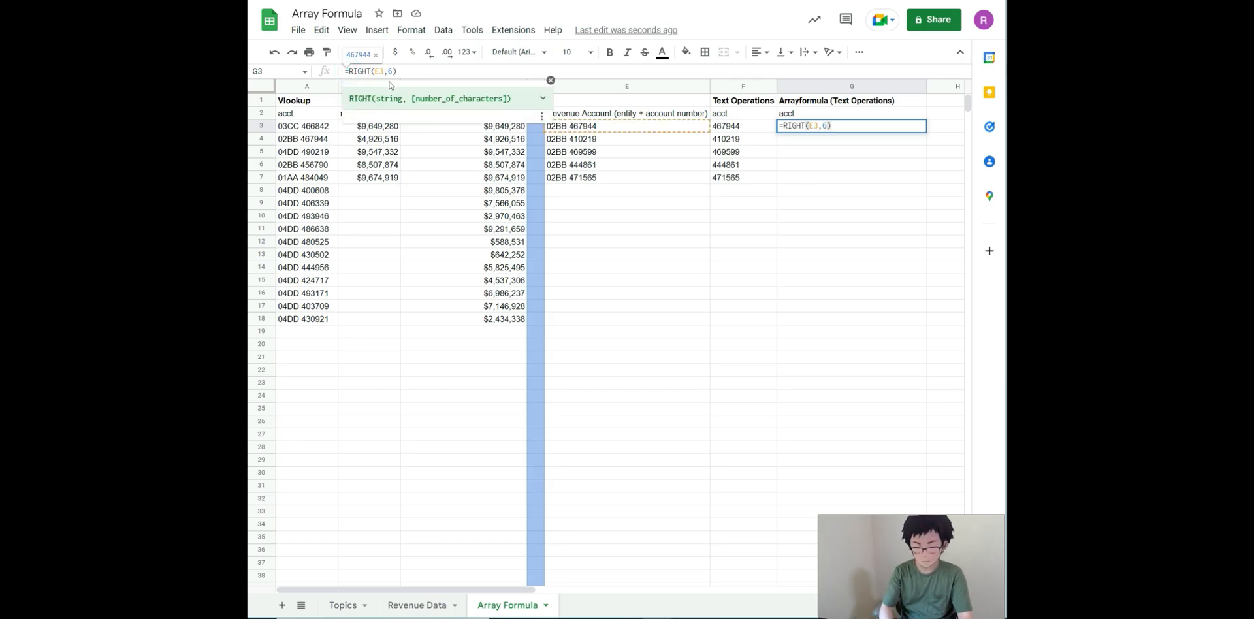
pyautogui.write('arraym')
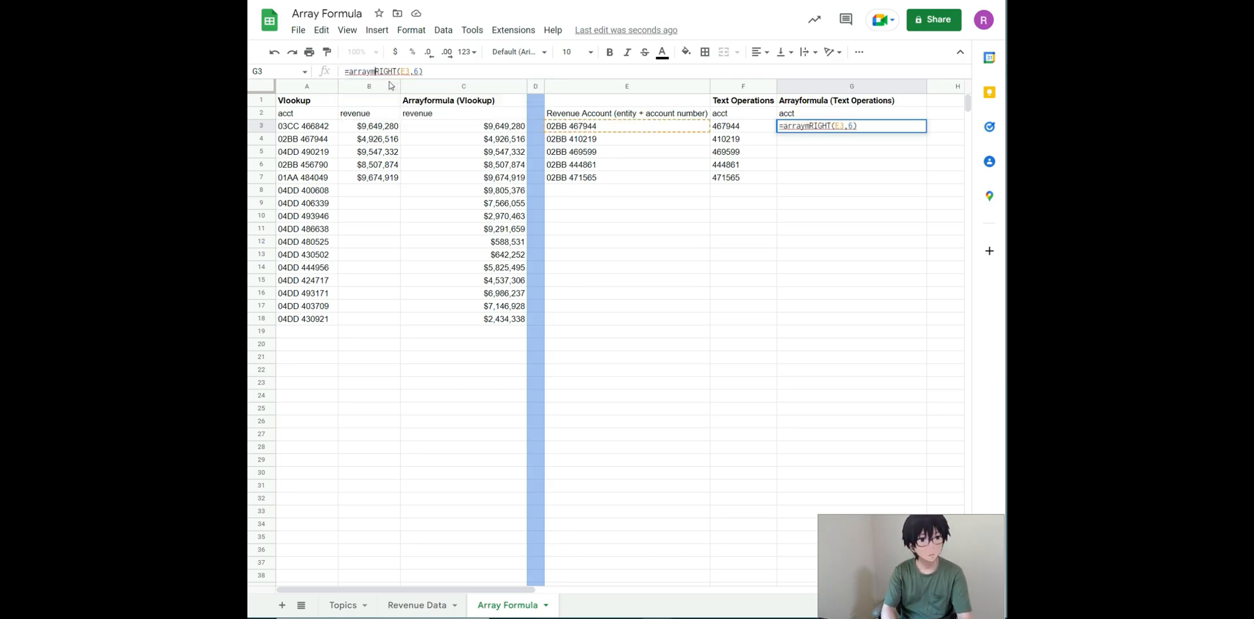
pyautogui.press('BackSpace')
pyautogui.write('formula')
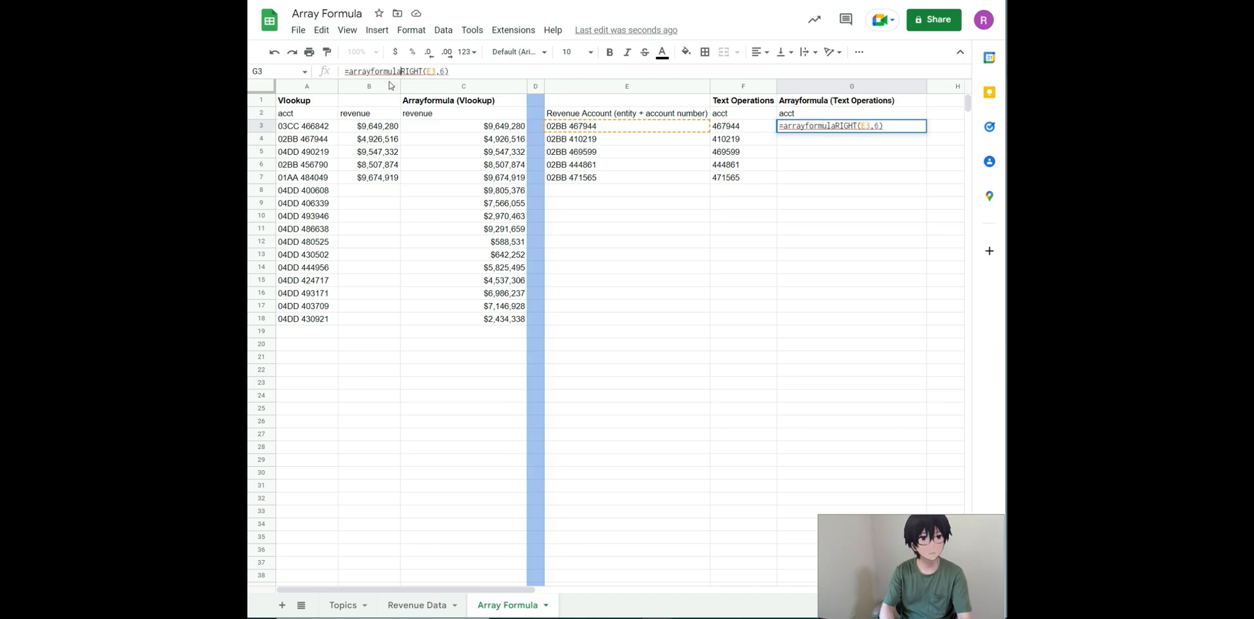
pyautogui.write('(')
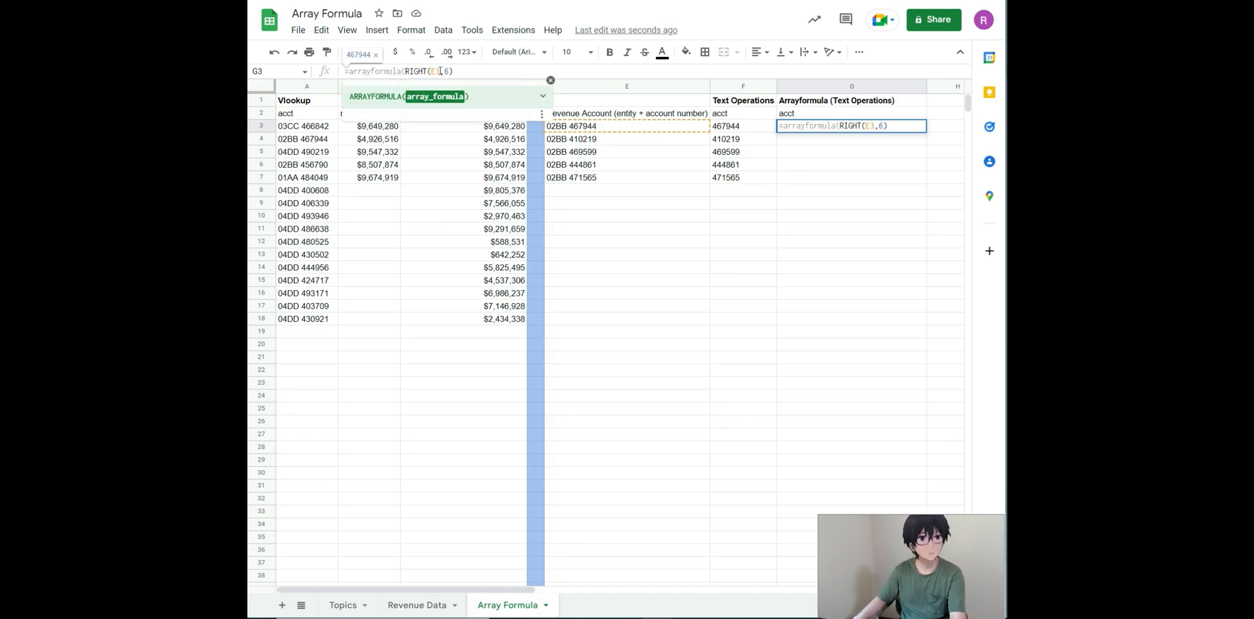
pyautogui.click(453, 71)
pyautogui.write(')')
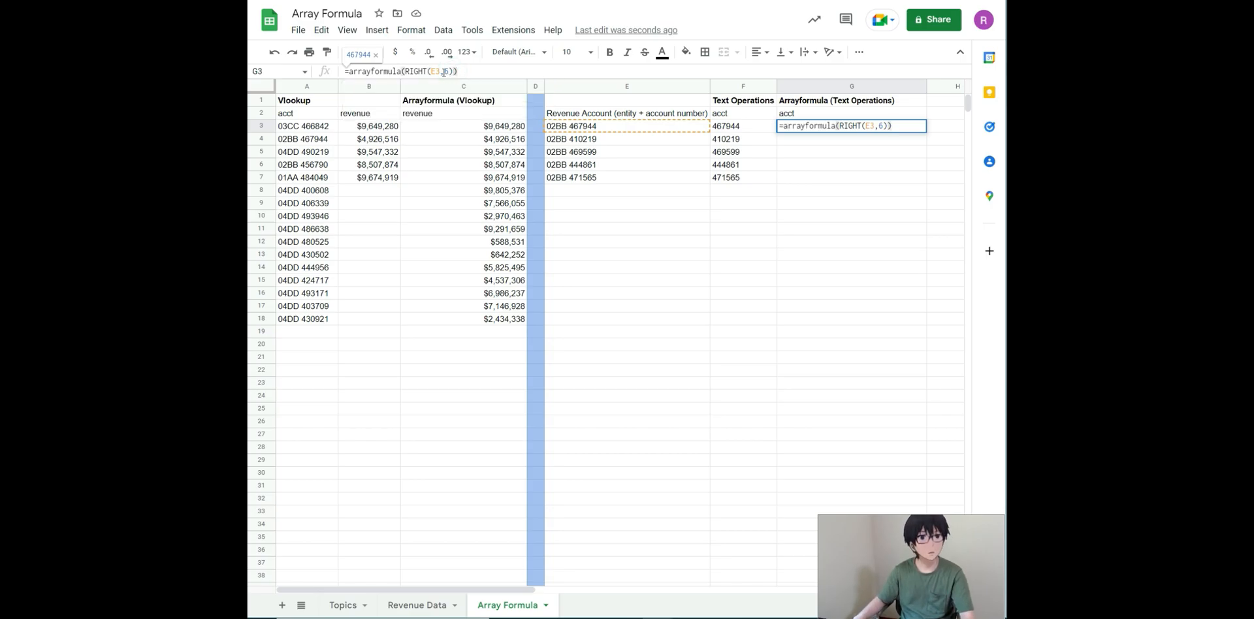
# Step: Extend the RIGHT function's string argument in G3 to the open-ended range E3:E
pyautogui.click(441, 72)
pyautogui.write(':E')
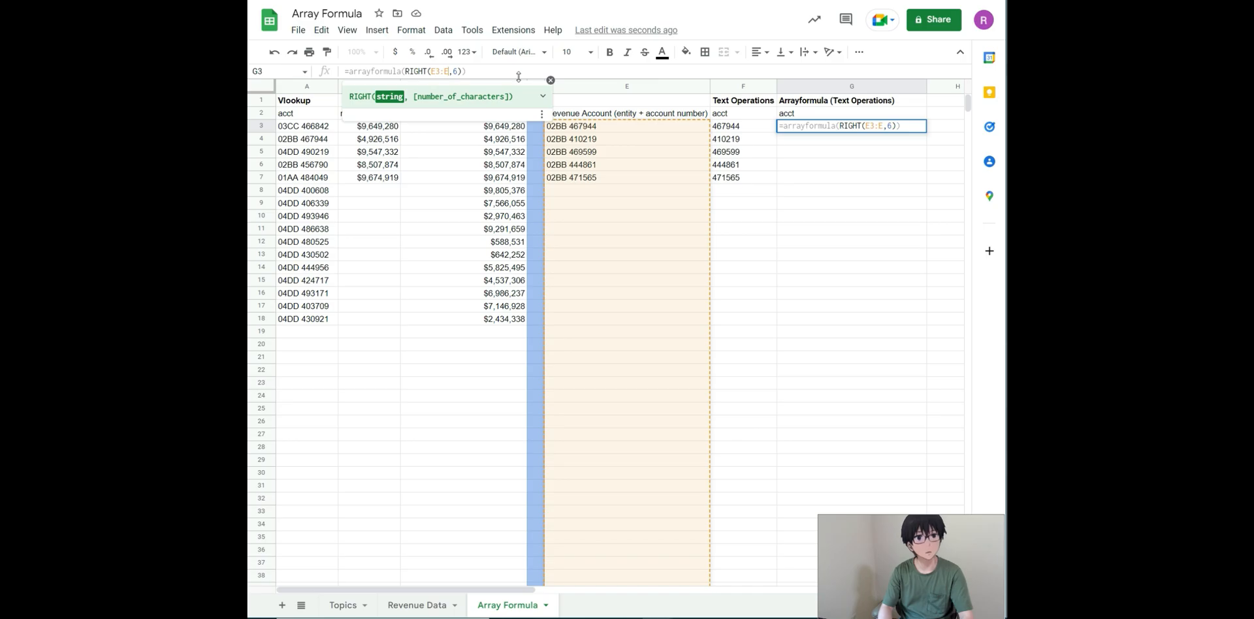
pyautogui.press('Return')
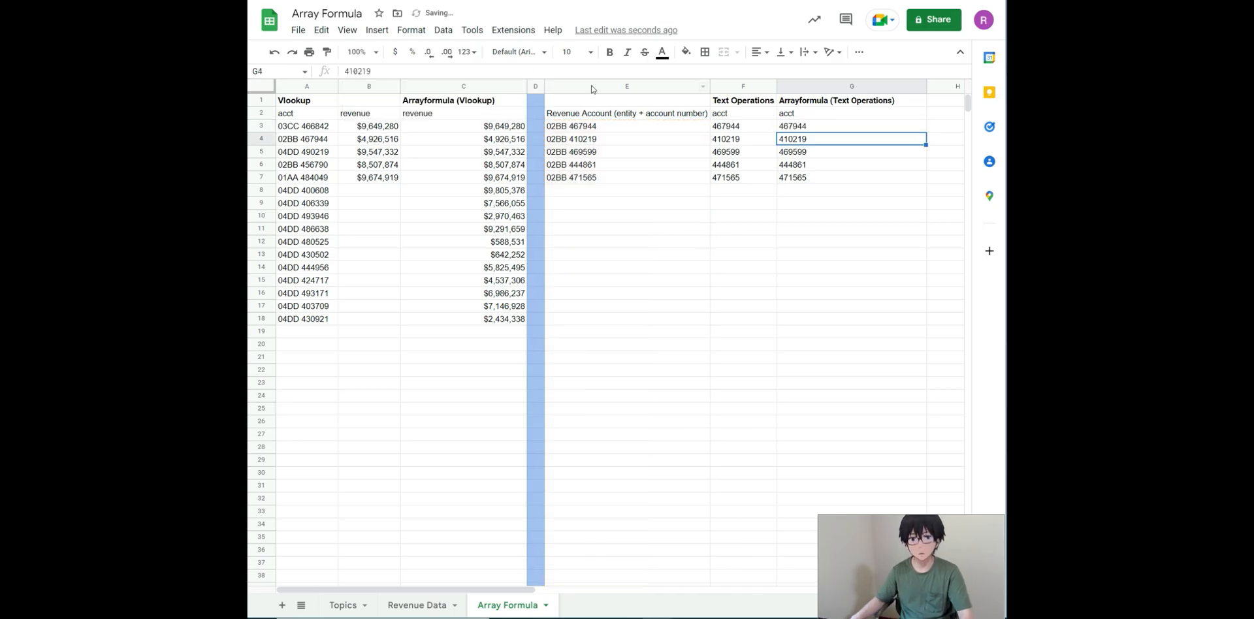
pyautogui.click(821, 126)
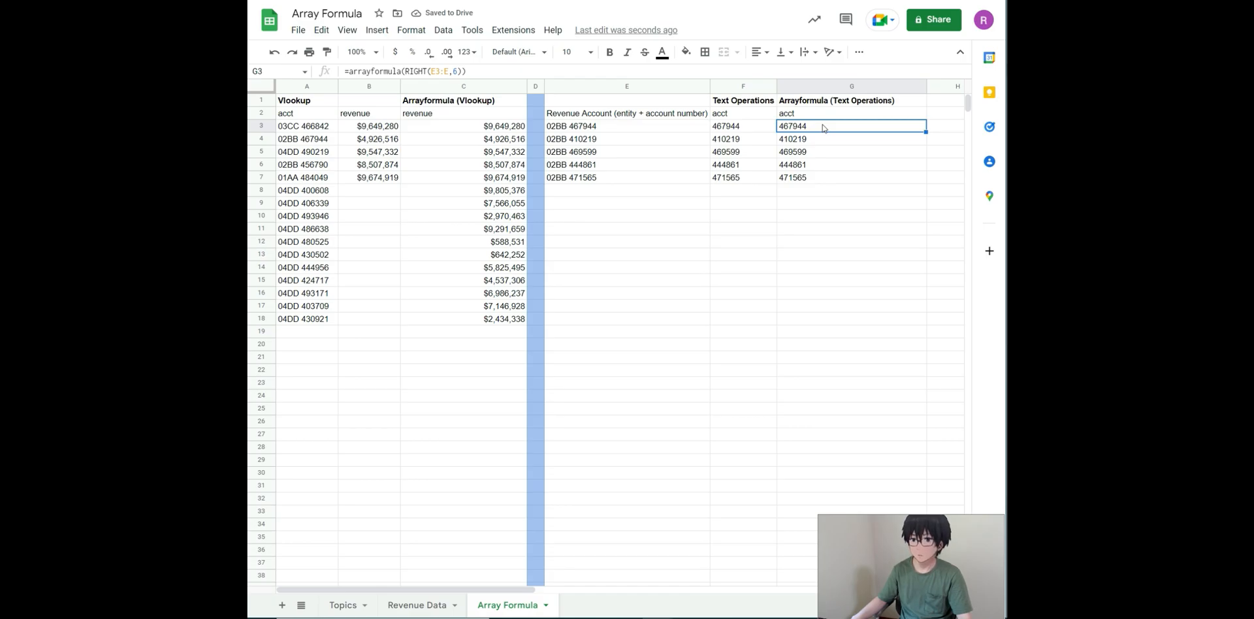
# Step: Copy the accounts in A230:A244 of the Revenue Data sheet into the Array Formula sheet starting at E8, and check the expanded results in G8:G22
pyautogui.click(426, 606)
pyautogui.scroll(-15, 408, 394)
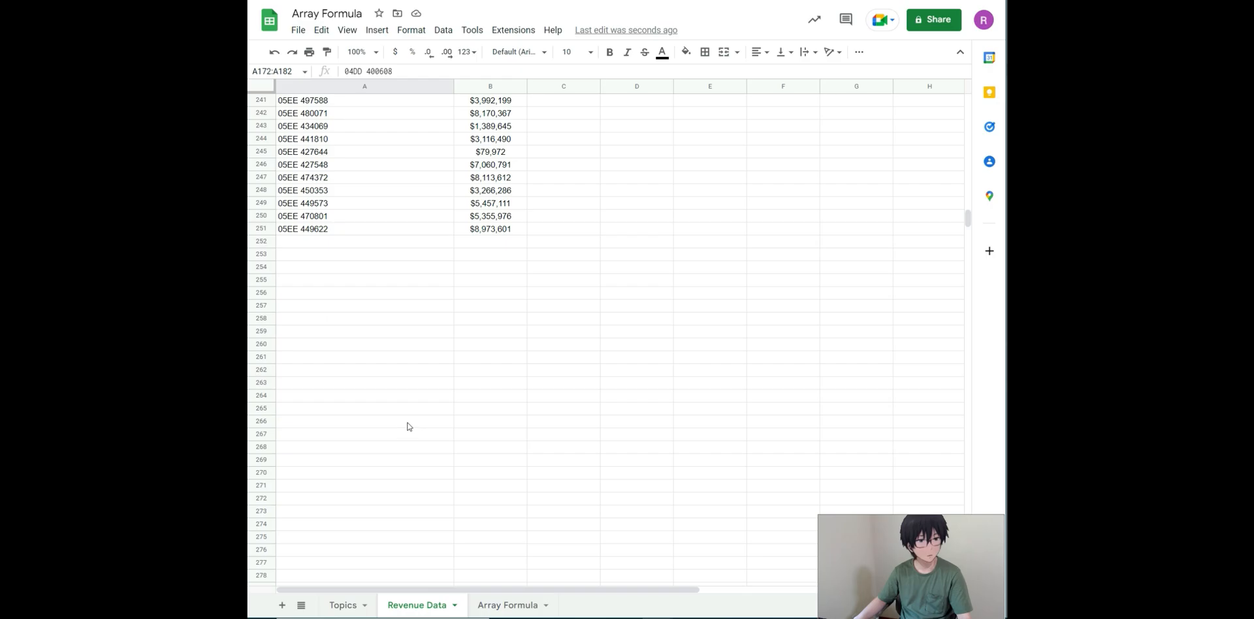
pyautogui.scroll(7, 408, 427)
pyautogui.moveTo(353, 218); pyautogui.dragTo(448, 400)
pyautogui.hotkey('ctrl', 'c')
pyautogui.click(508, 605)
pyautogui.click(584, 192)
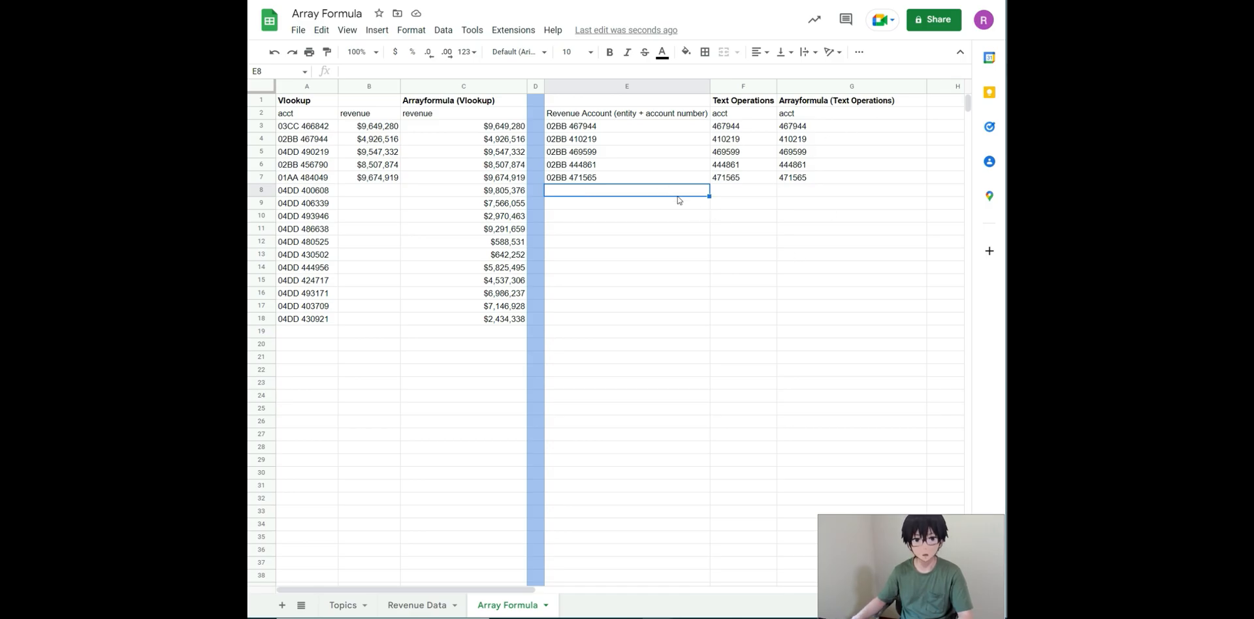
pyautogui.hotkey('ctrl', 'v')
pyautogui.moveTo(816, 191); pyautogui.dragTo(824, 373)
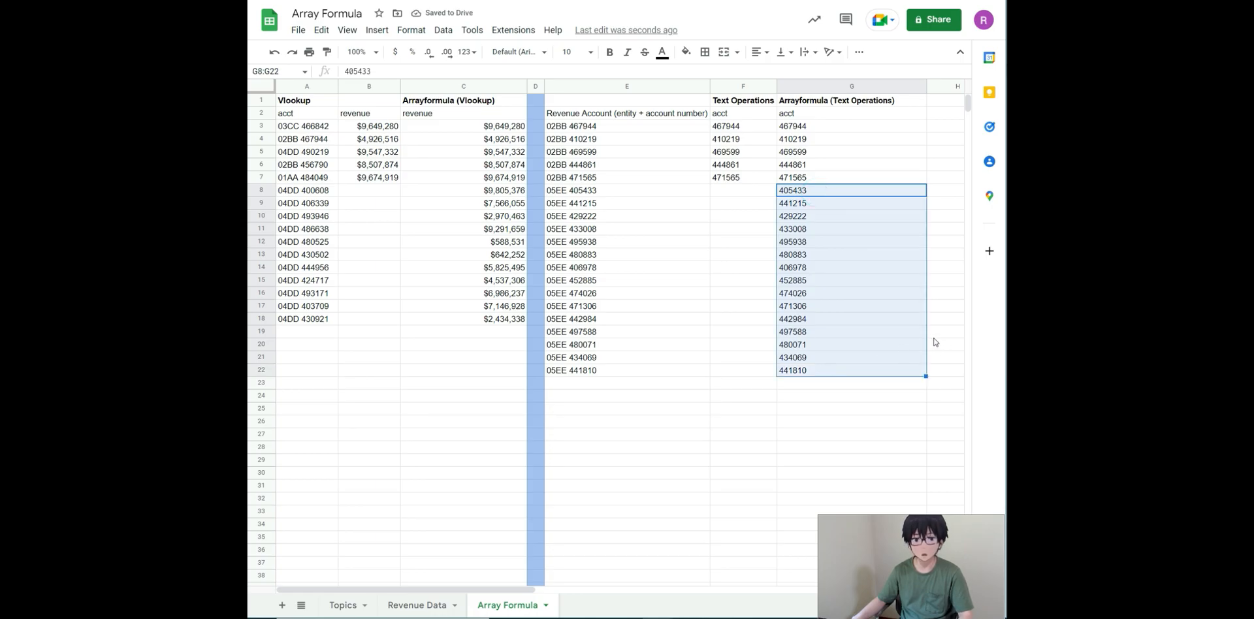